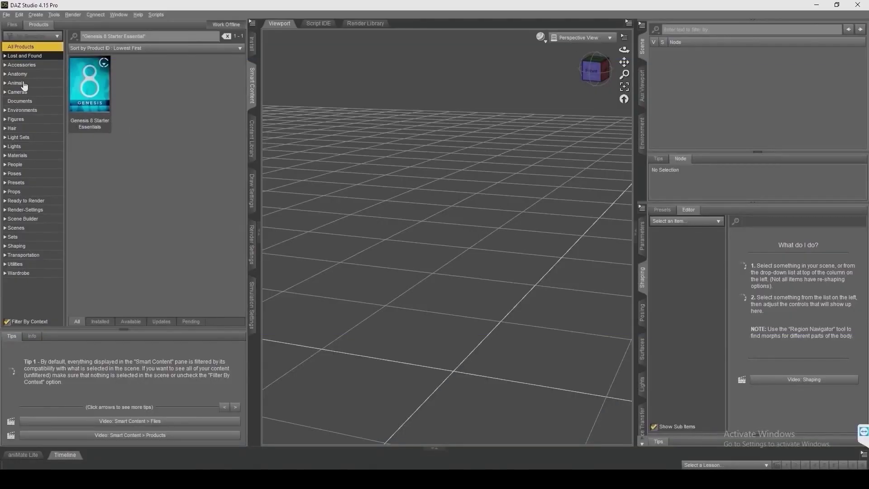
Step: Load Genesis 8.1 Basic Male from Genesis 8 Starter Essentials into the scene
left_click(93, 78)
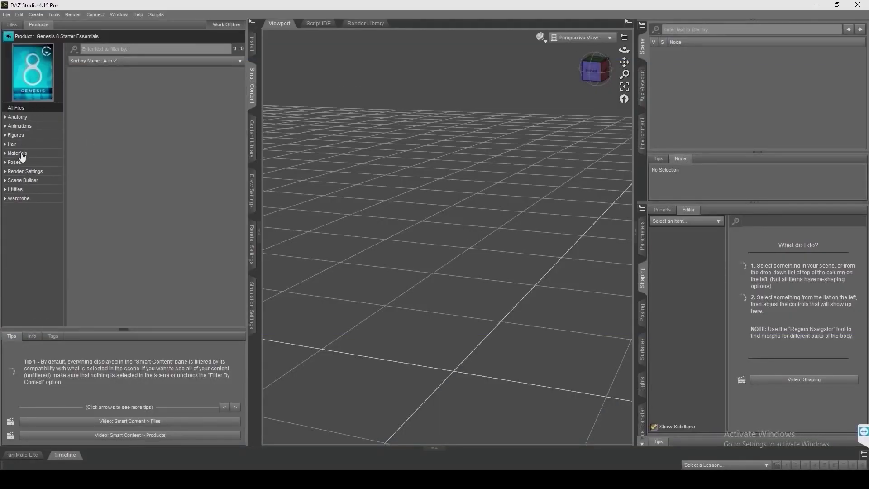
left_click(27, 139)
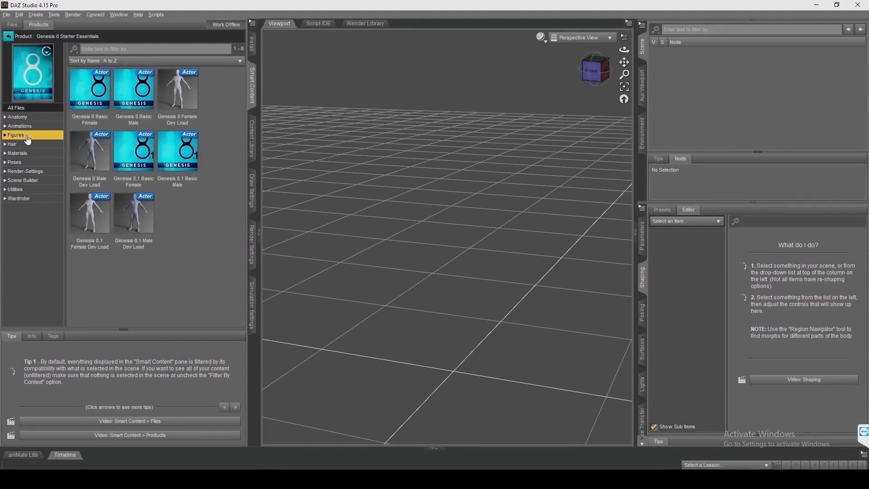
double_click(180, 159)
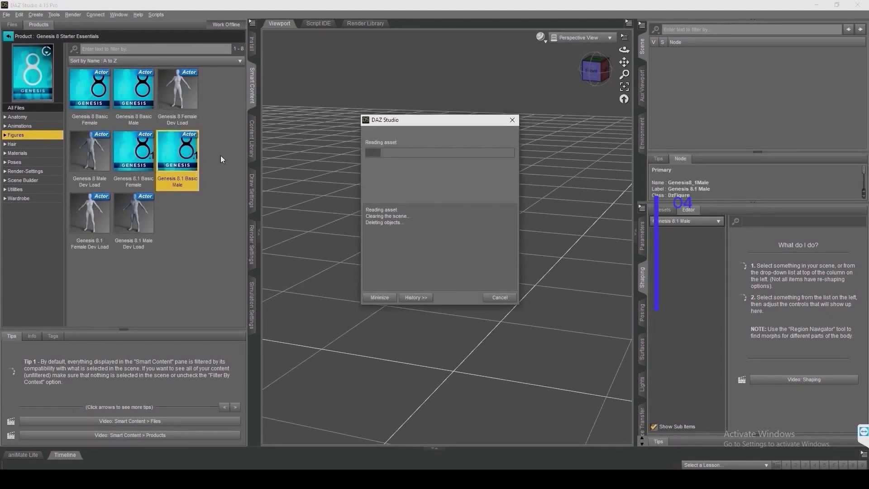
Step: Add Armani Hair, the Basic Wear MuscleShirt and Basic Wear Boxers to the figure
left_click(24, 144)
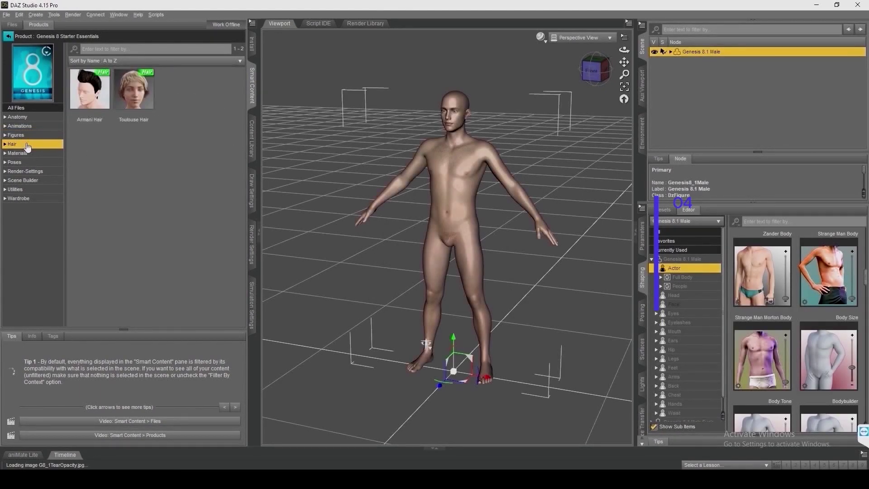
double_click(105, 102)
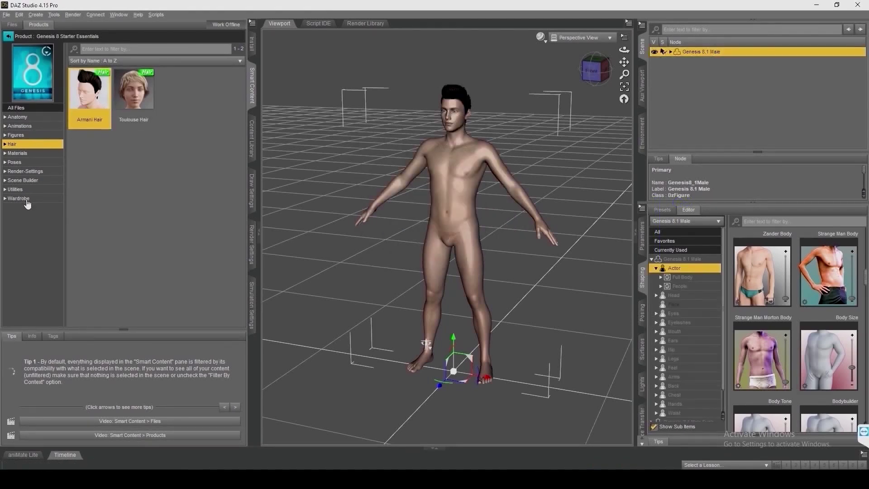
left_click(26, 199)
double_click(89, 151)
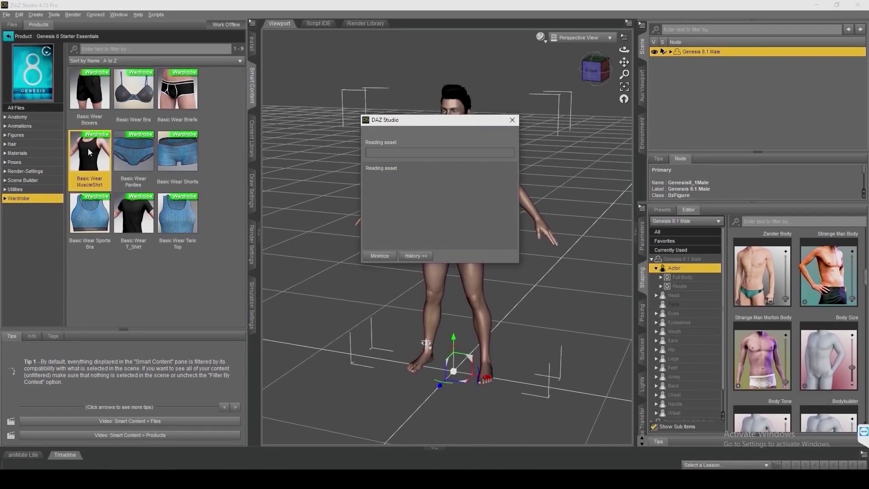
double_click(87, 104)
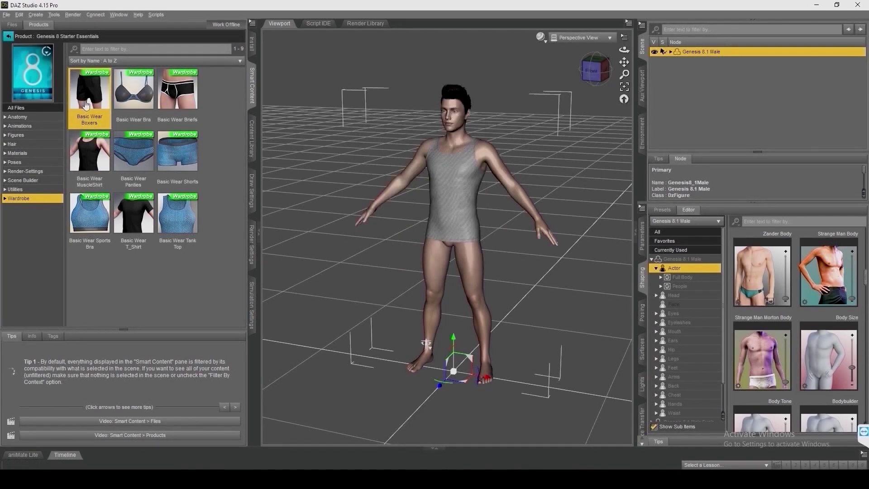
Step: Apply the Base Pose Standing A preset to the figure and select its boxers
left_click(26, 163)
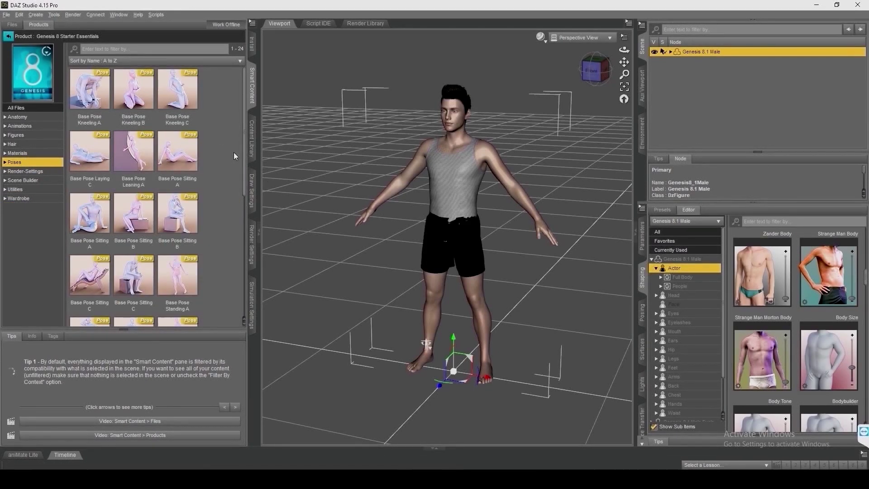
scroll(233, 152, "down", 3)
double_click(89, 166)
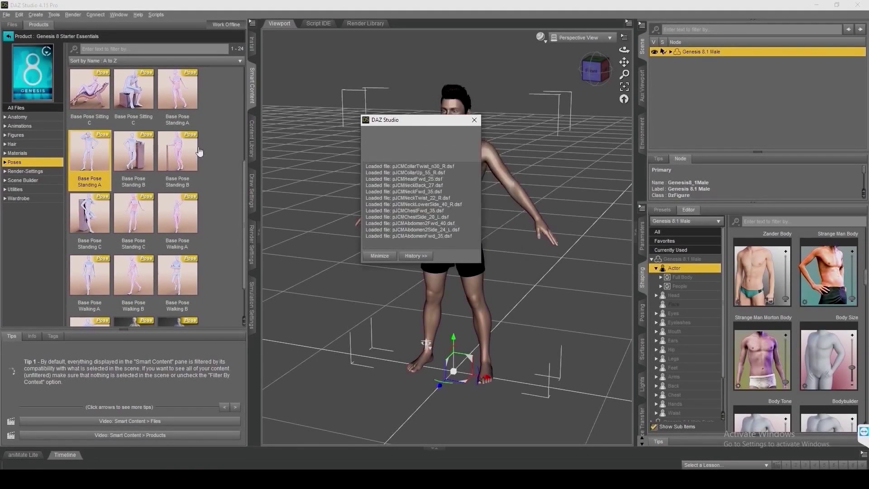
mouse_move(199, 150)
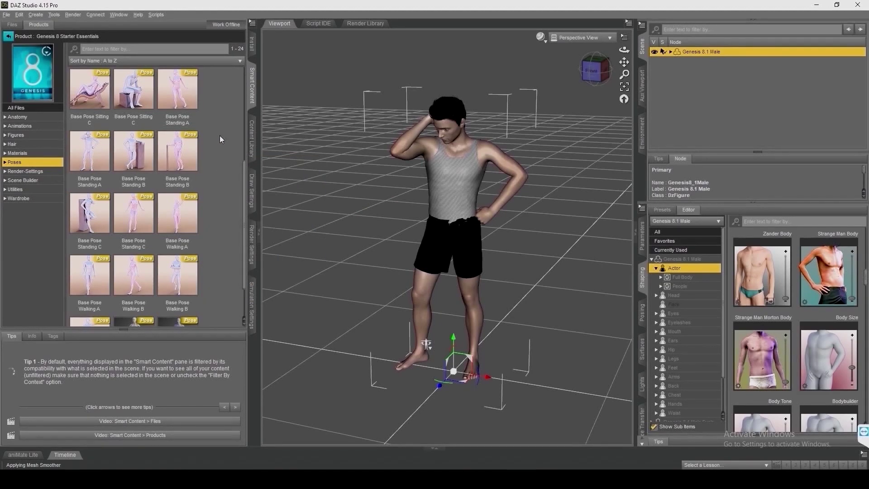
left_click(476, 275)
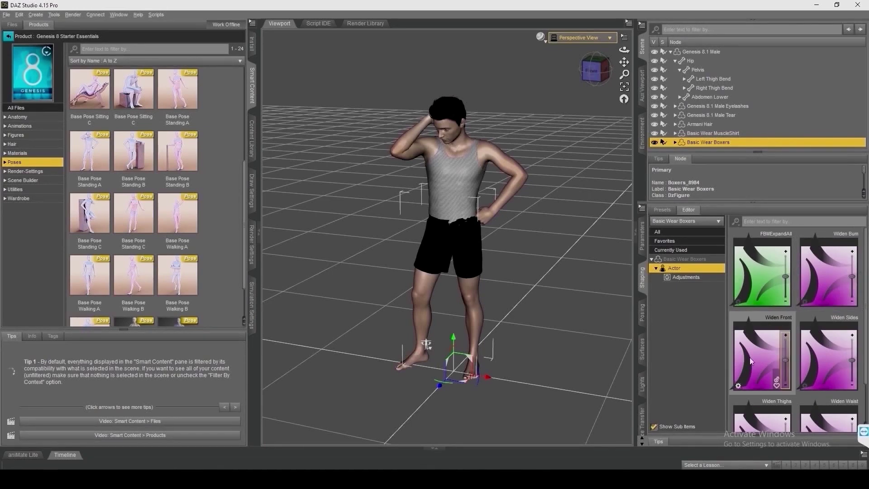
Step: Set the boxers' Widen Front shape to 100% and Widen Sides to 35.4%
left_click_drag(786, 361, 784, 326)
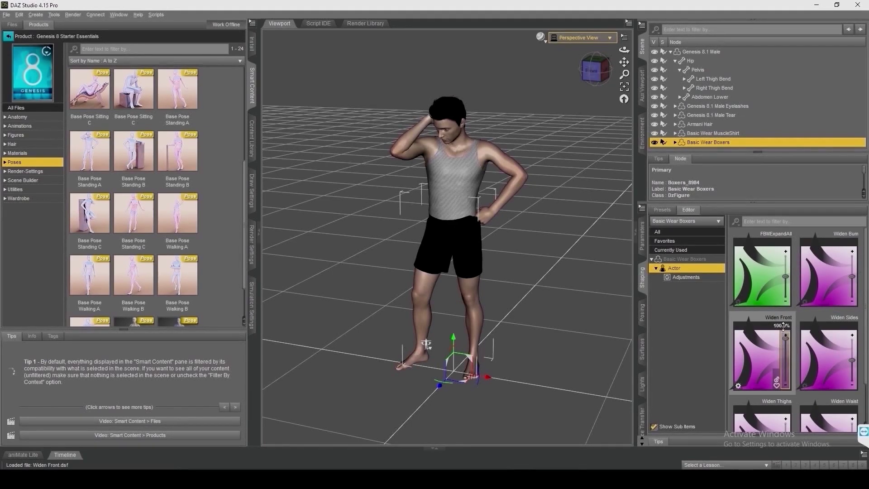
left_click_drag(852, 361, 851, 353)
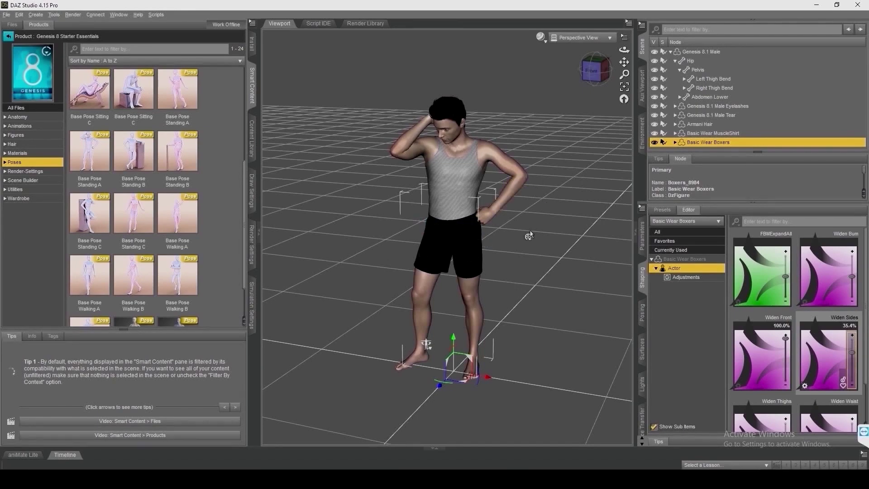
left_click(671, 52)
Step: Run the Daz to Blender - Beta Tutorial export for Genesis 8.1 Male with morphs, no animation
left_click(686, 52)
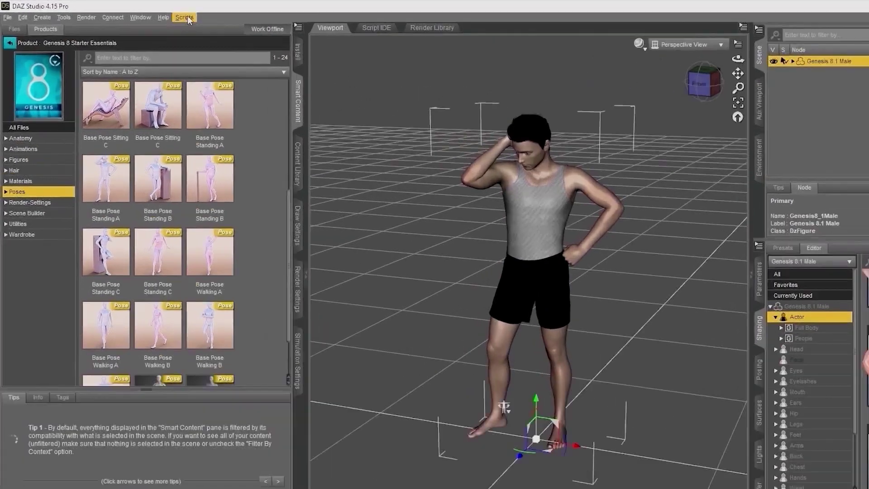
left_click(159, 15)
mouse_move(368, 55)
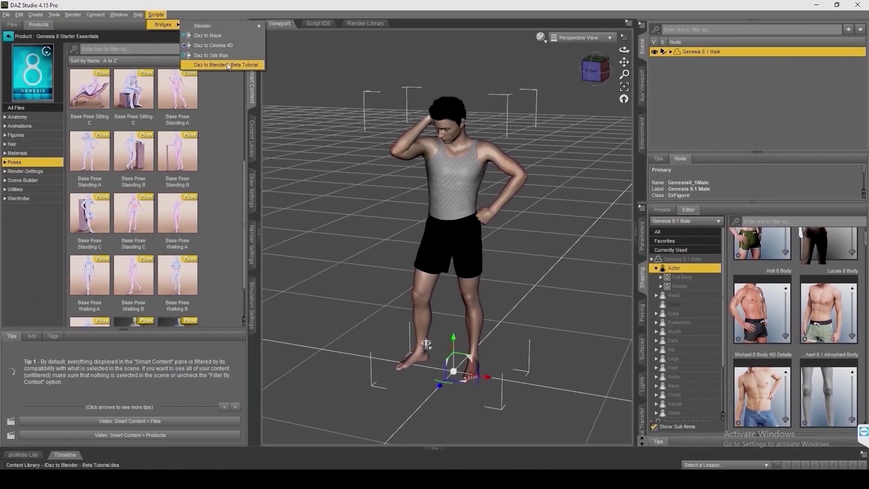
left_click(226, 65)
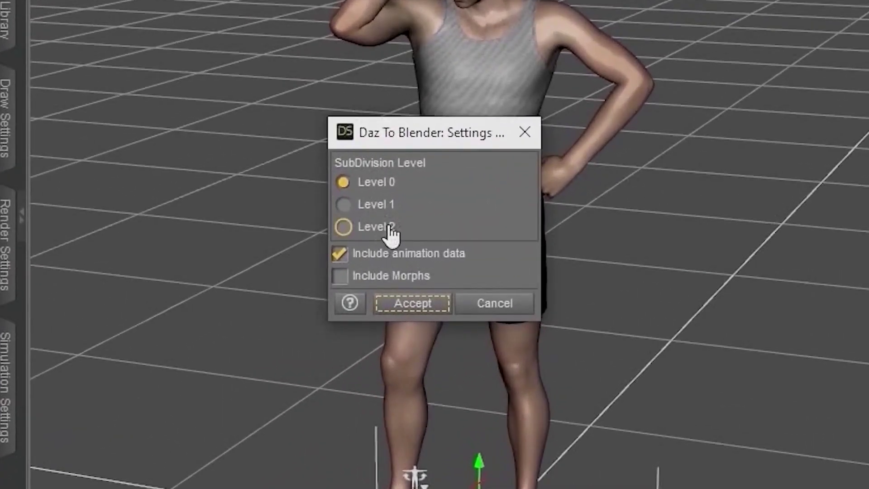
left_click(411, 250)
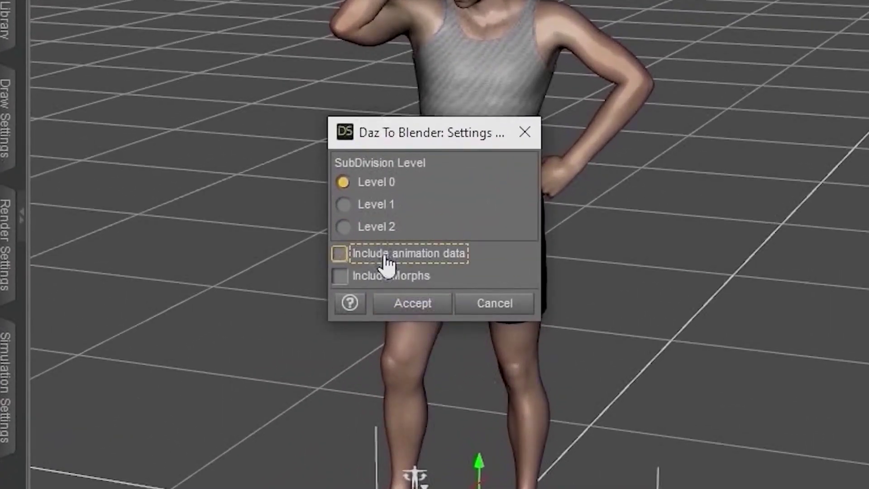
left_click(385, 280)
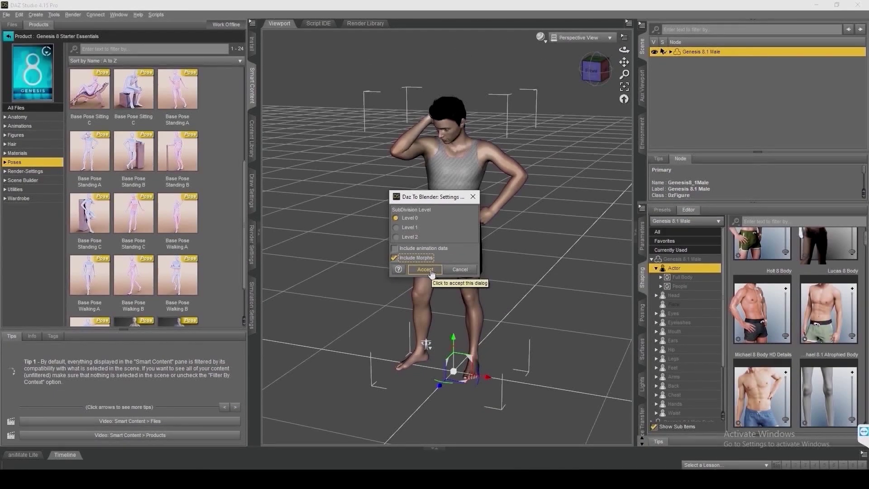
left_click(430, 270)
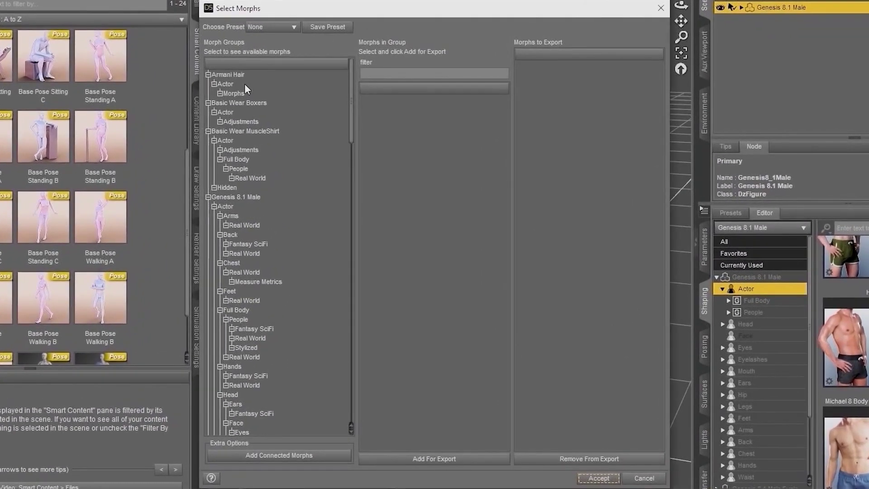
Step: Browse the Morph Groups tree to Genesis 8.1 Male > Pose Controls > Head > Expressions 8.1
scroll(272, 136, "down", 3)
scroll(282, 146, "up", 3)
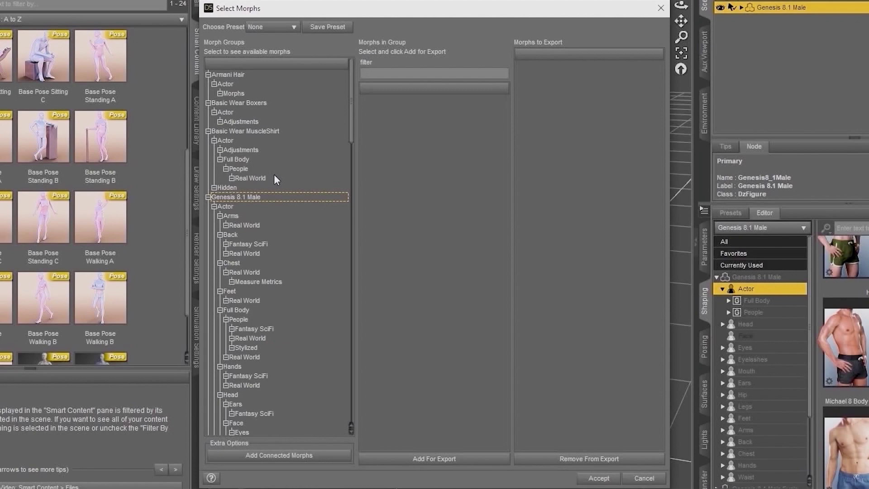
left_click(248, 244)
left_click(250, 196)
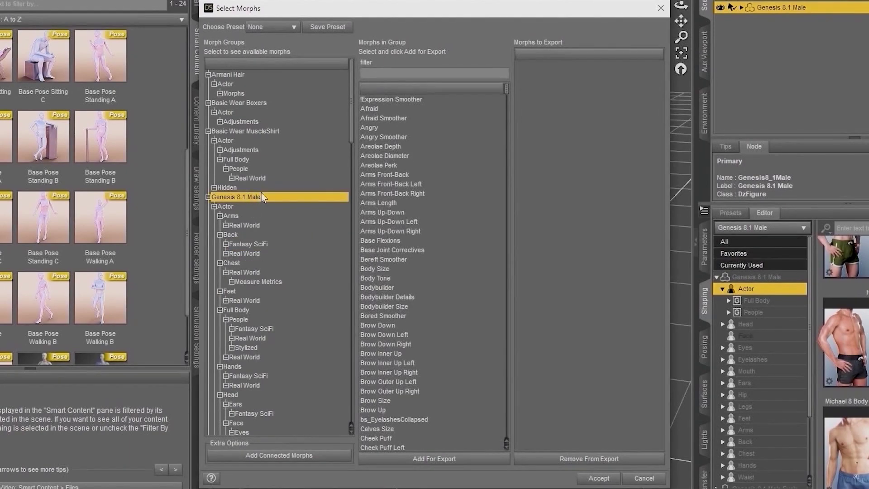
scroll(420, 128, "down", 20)
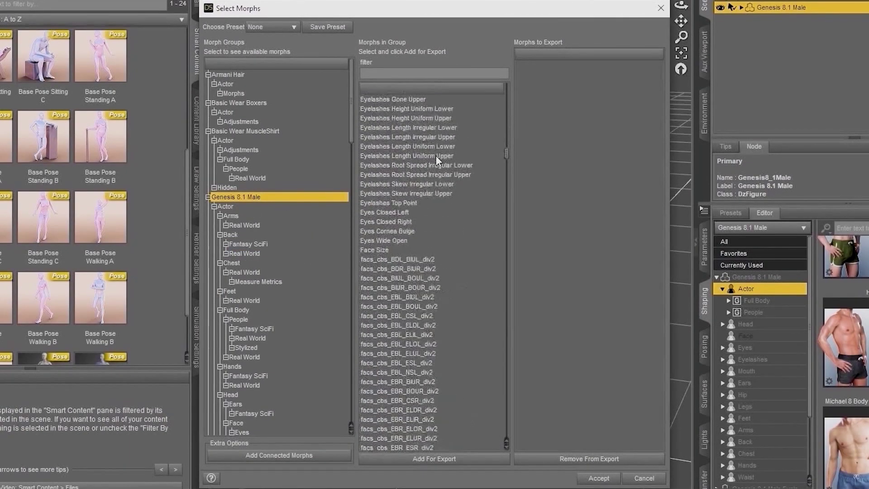
scroll(437, 160, "down", 20)
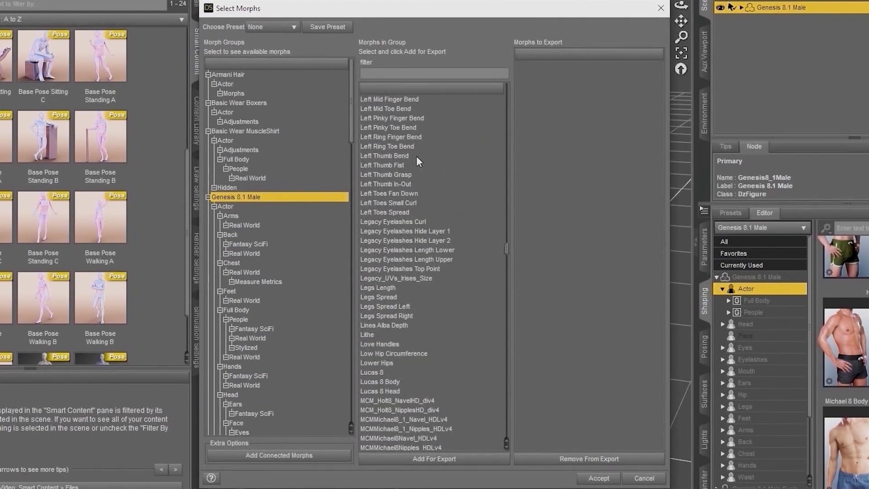
scroll(257, 293, "down", 15)
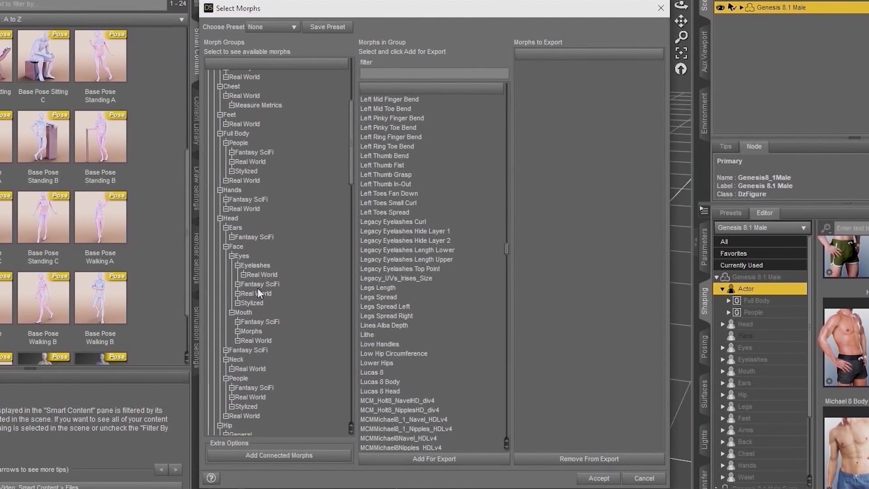
scroll(257, 290, "down", 10)
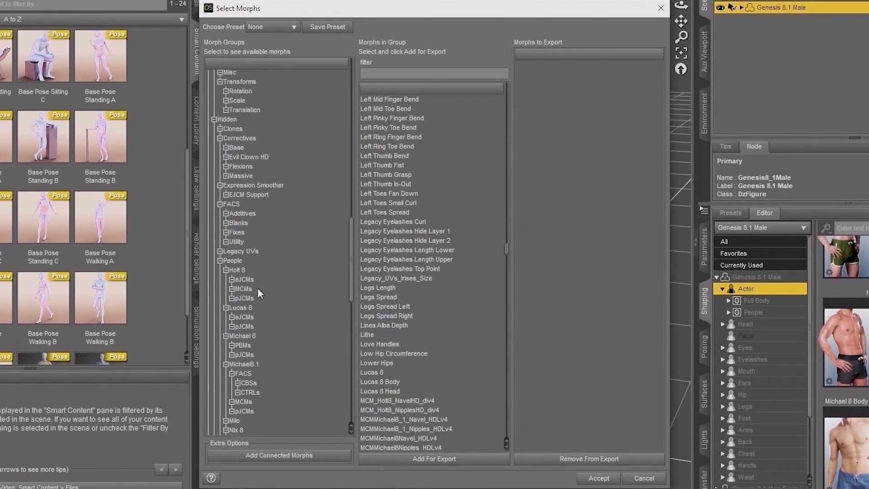
scroll(258, 290, "down", 13)
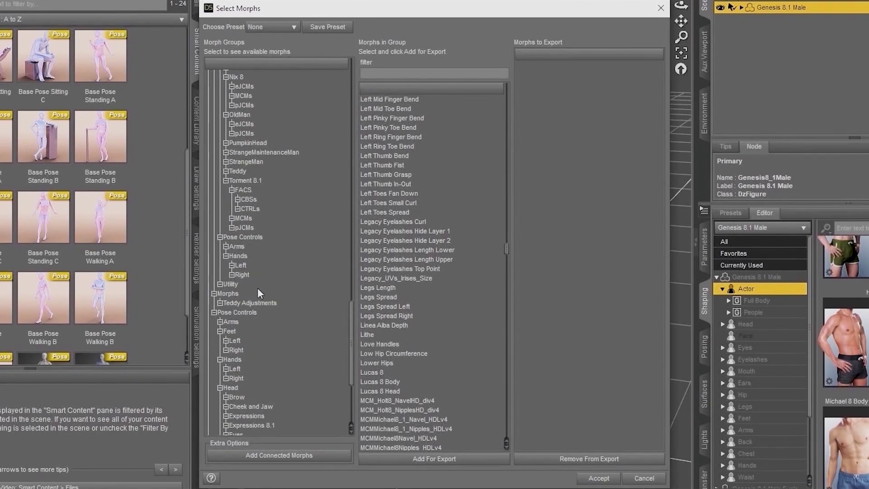
left_click(239, 312)
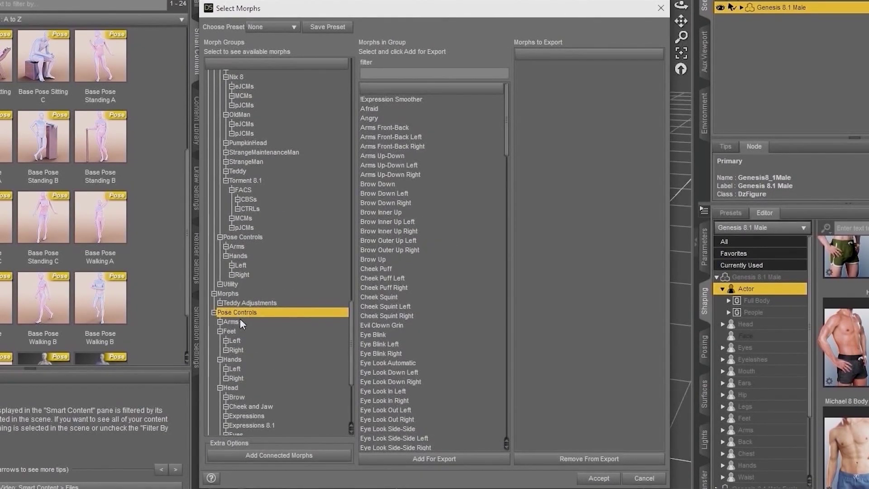
left_click(240, 387)
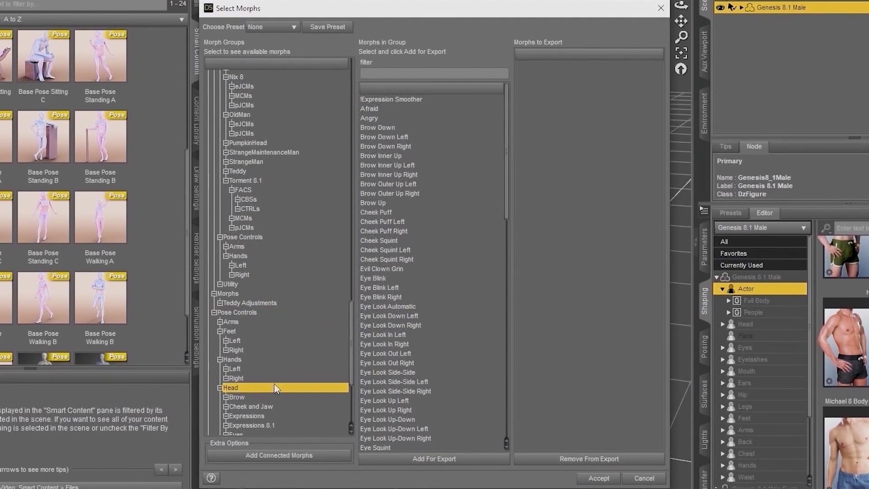
scroll(275, 384, "down", 4)
left_click(262, 318)
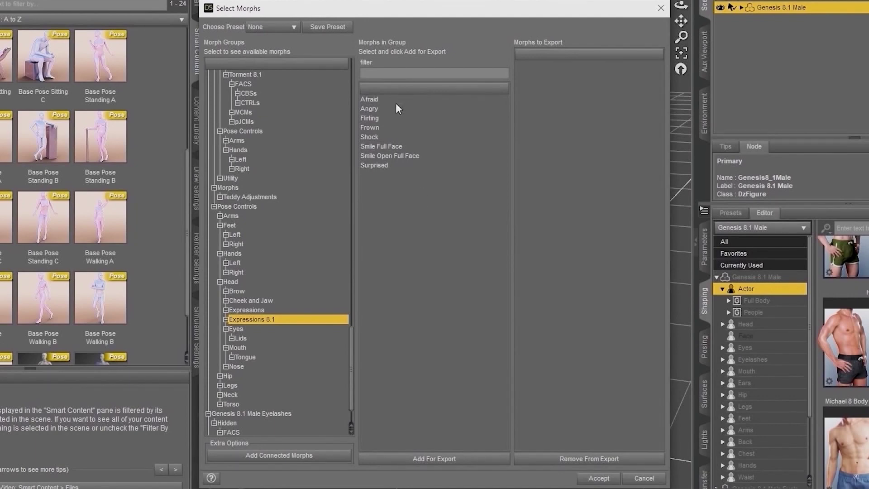
Step: Add the eight Expressions 8.1 morphs, Afraid through Surprised, to the export list
left_click(381, 99)
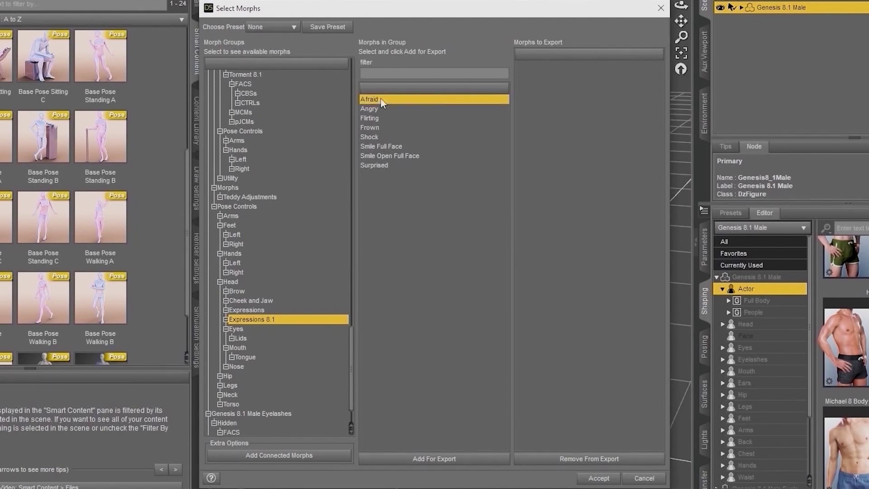
left_click(387, 166, "shift")
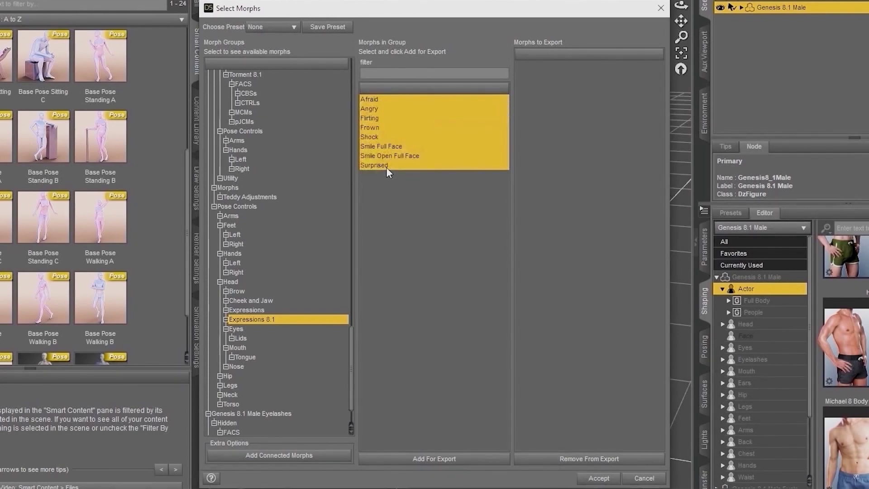
left_click(436, 458)
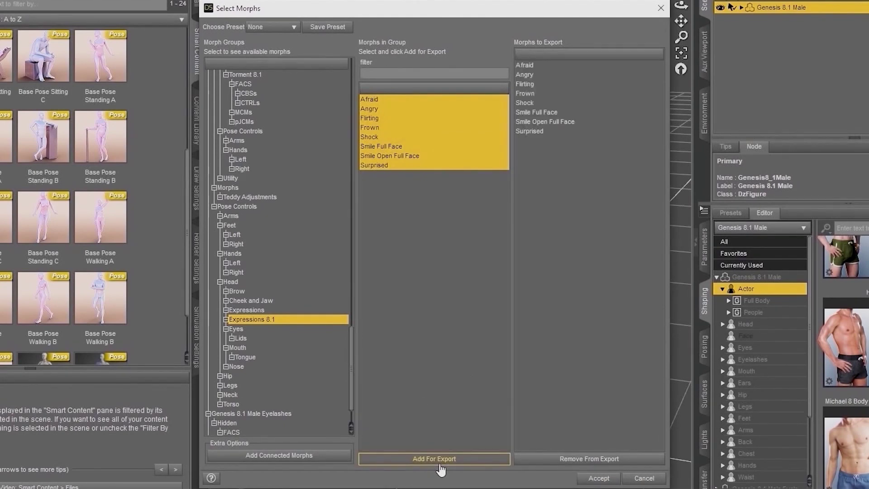
left_click(439, 270)
Step: Return the Morph Groups tree to the full Genesis 8.1 Male morph list
scroll(275, 289, "up", 1)
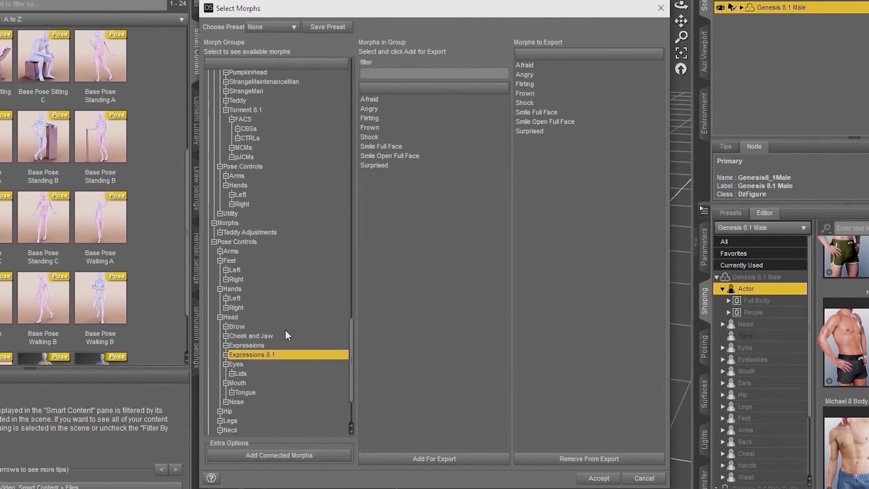
scroll(268, 232, "up", 20)
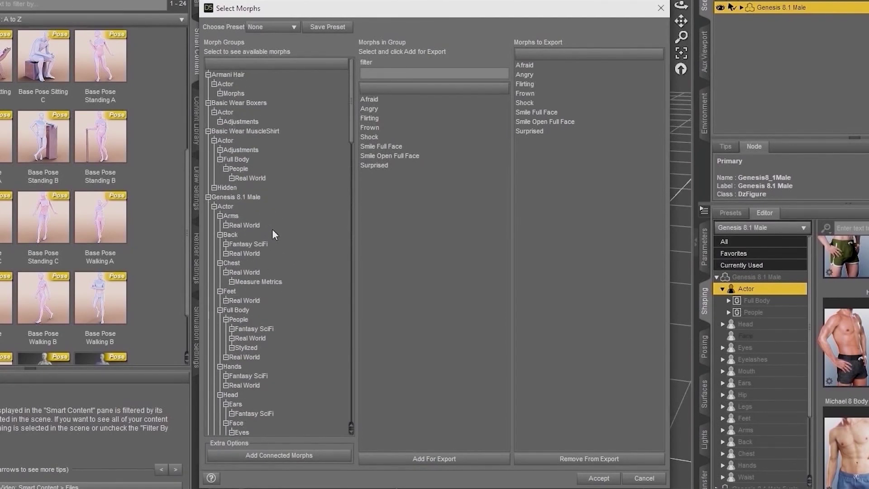
scroll(270, 227, "down", 1)
left_click(251, 164)
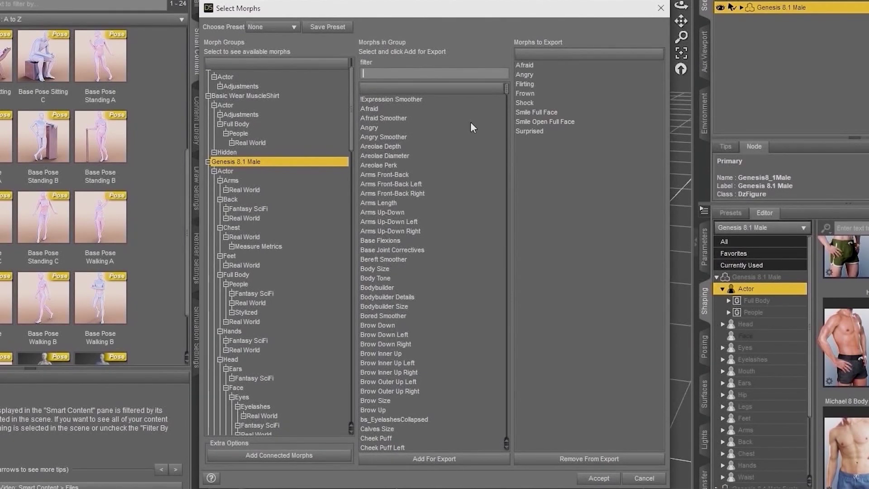
Step: Filter the Genesis 8.1 Male morphs for 'Bas' and pick Base Joint Correctives
type("Bas")
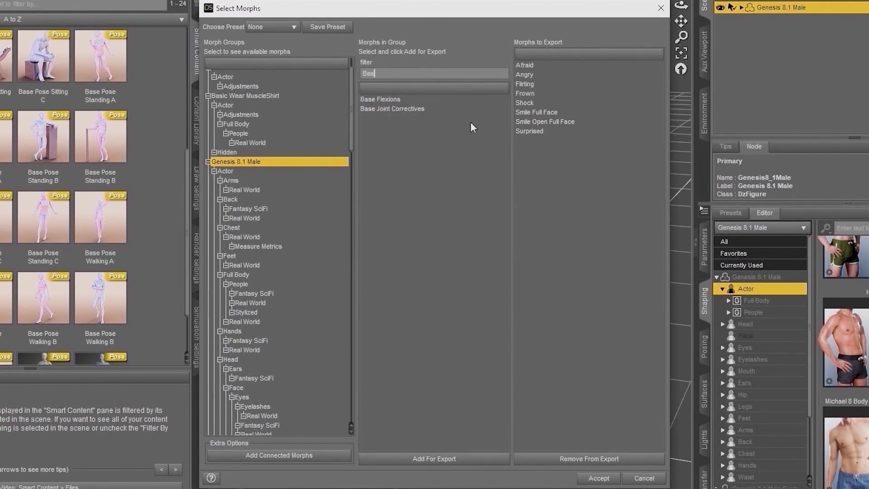
left_click(387, 101)
left_click(397, 108)
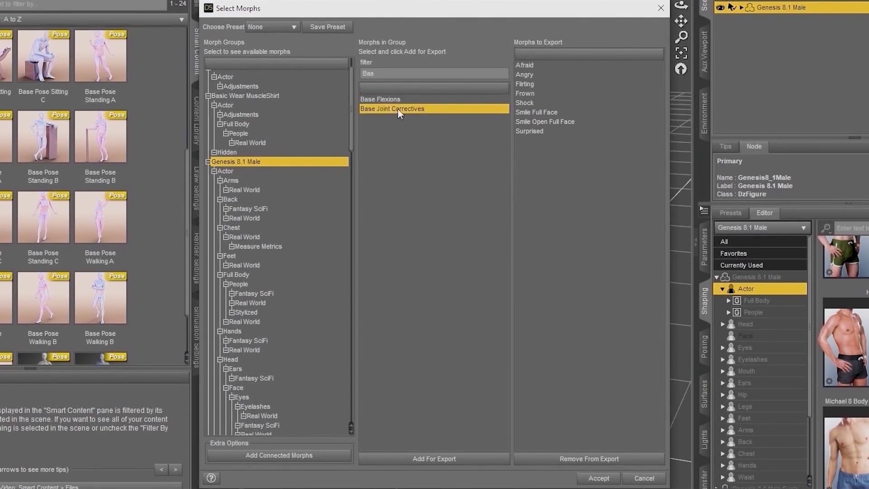
Step: Add Base Joint Correctives and all its connected morphs to the export list
left_click(421, 459)
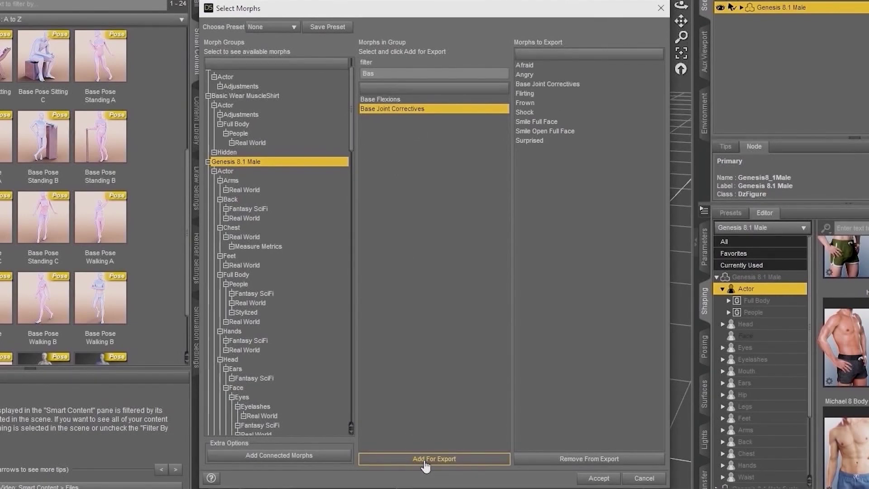
left_click(289, 455)
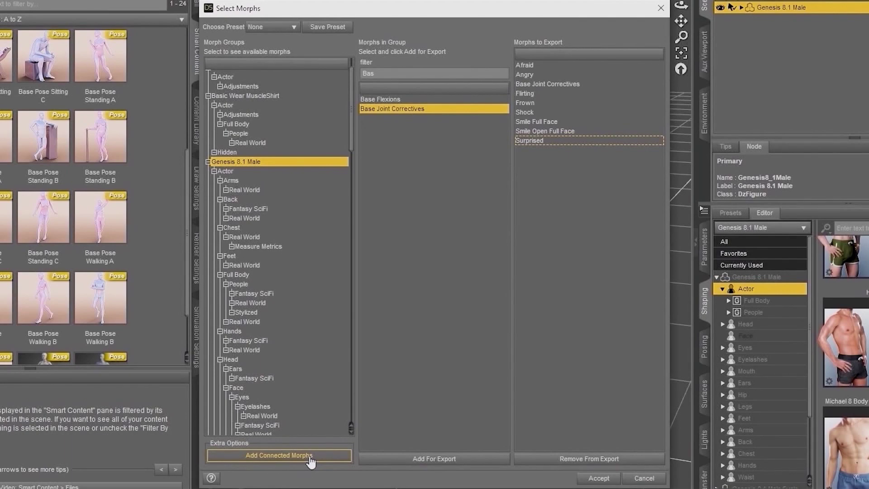
left_click(311, 460)
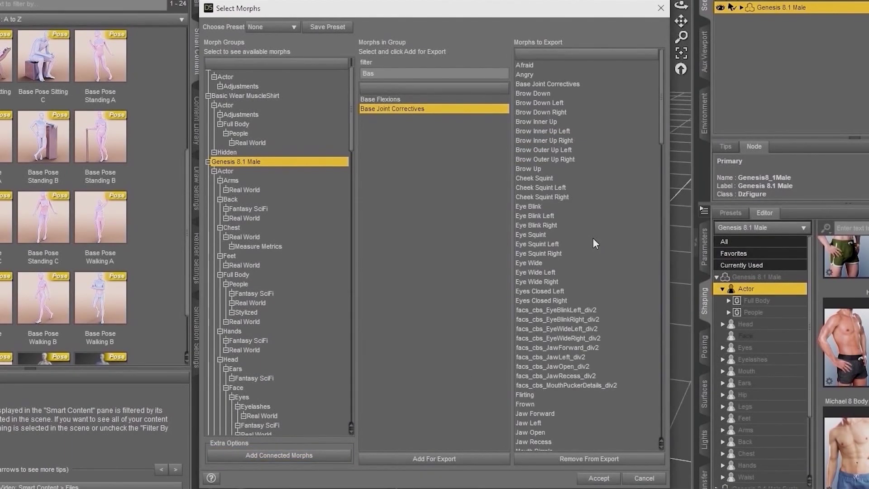
scroll(594, 244, "down", 20)
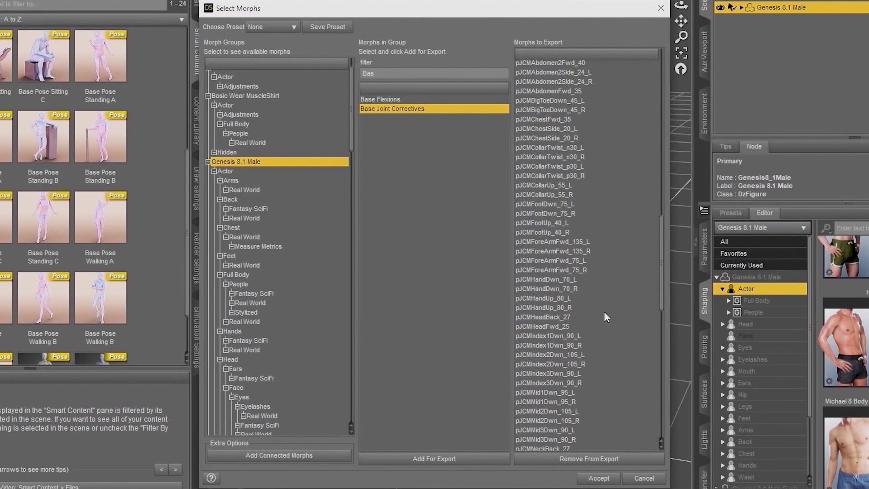
scroll(606, 317, "up", 20)
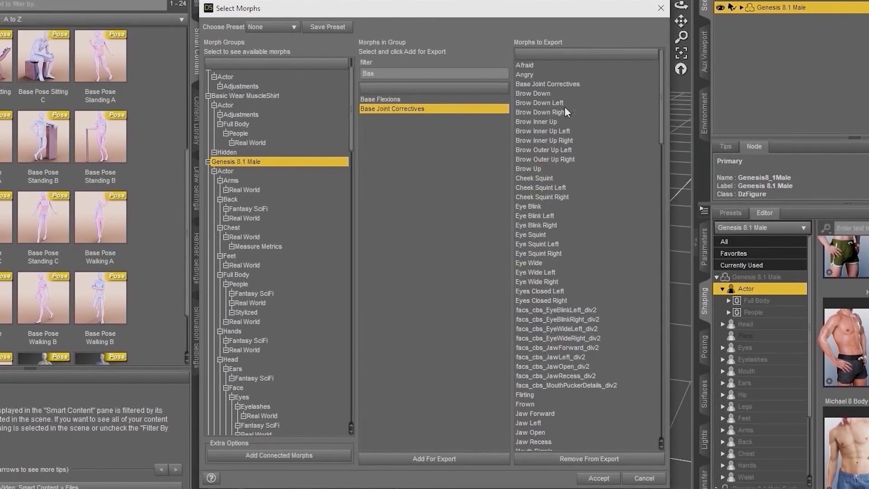
Step: Remove Base Joint Correctives itself from the Morphs to Export list
left_click(551, 84)
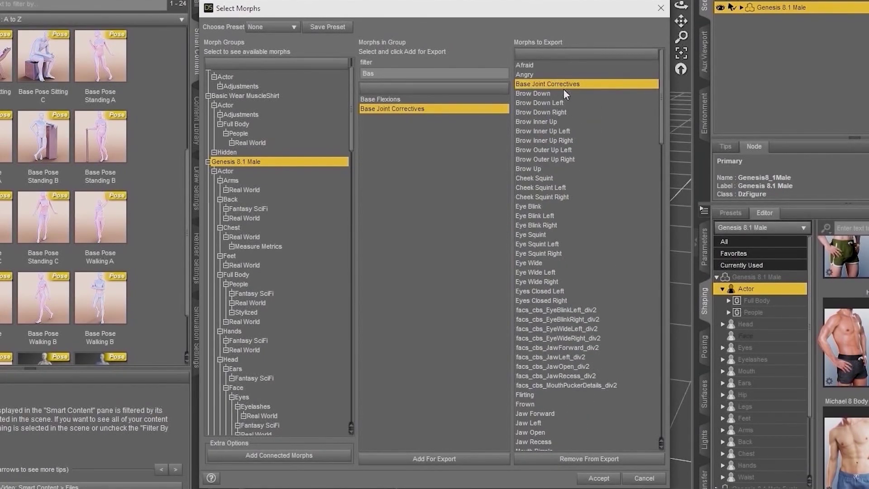
left_click(578, 460)
scroll(598, 373, "down", 10)
scroll(598, 362, "up", 6)
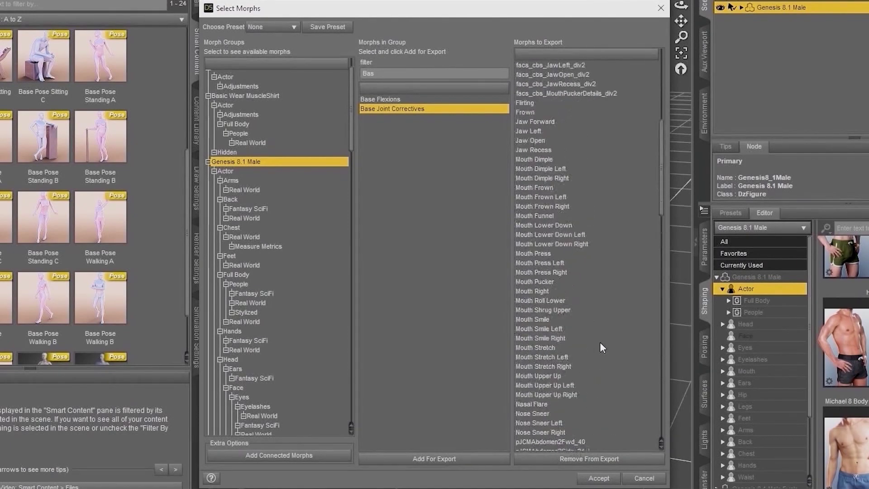
scroll(602, 349, "up", 10)
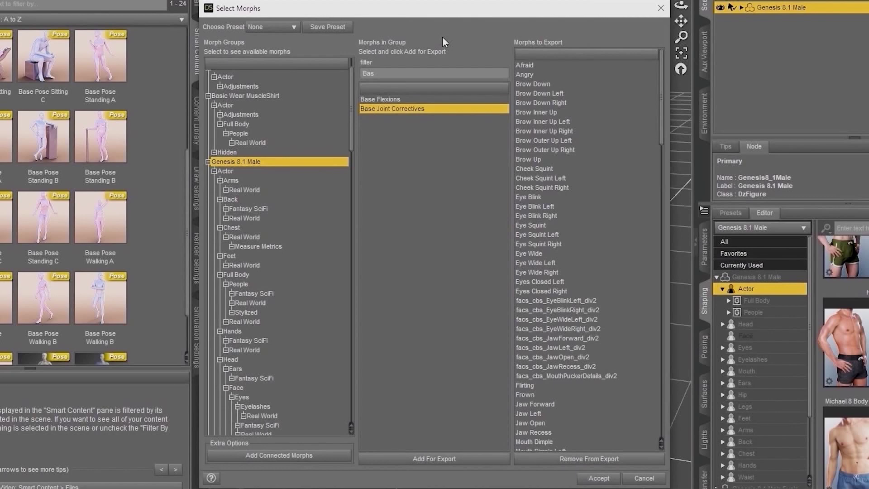
Step: Save the export list as the morph preset BaseMorphs
left_click(320, 27)
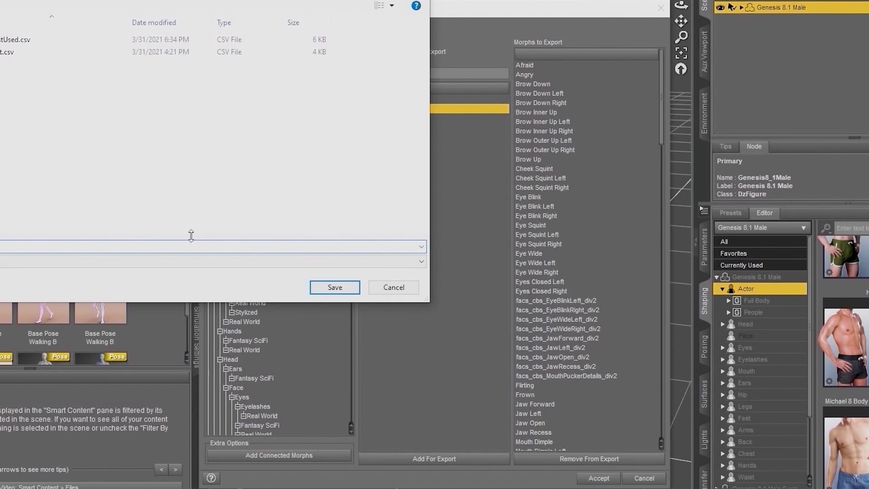
type("Base")
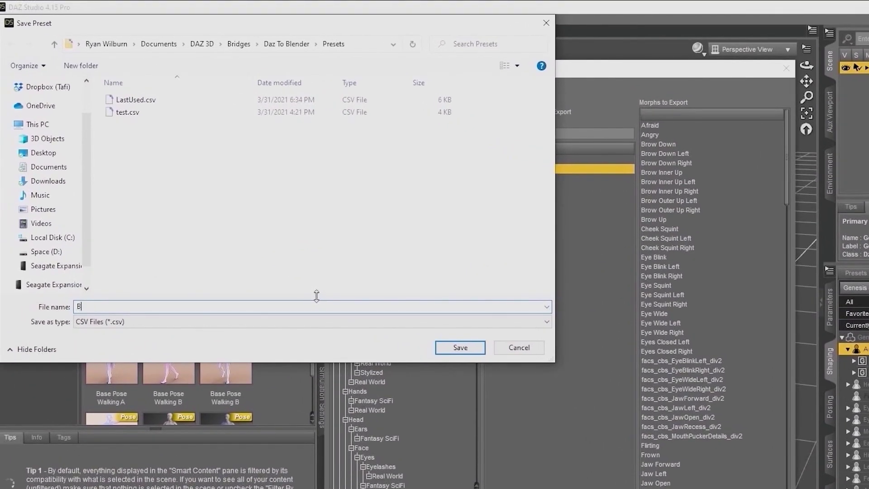
type("Morphs")
left_click(460, 347)
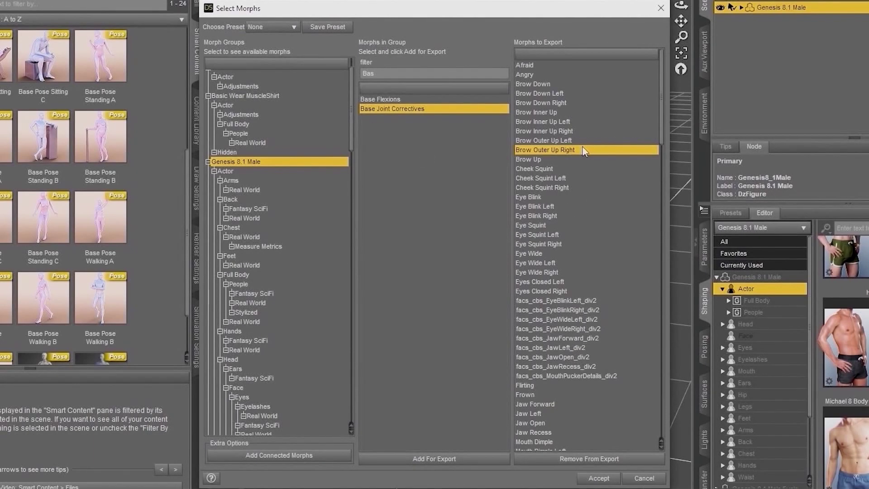
Step: Clear the export list, reload BaseMorphs.csv to verify it, and accept the selection
key("ctrl+a")
left_click(588, 462)
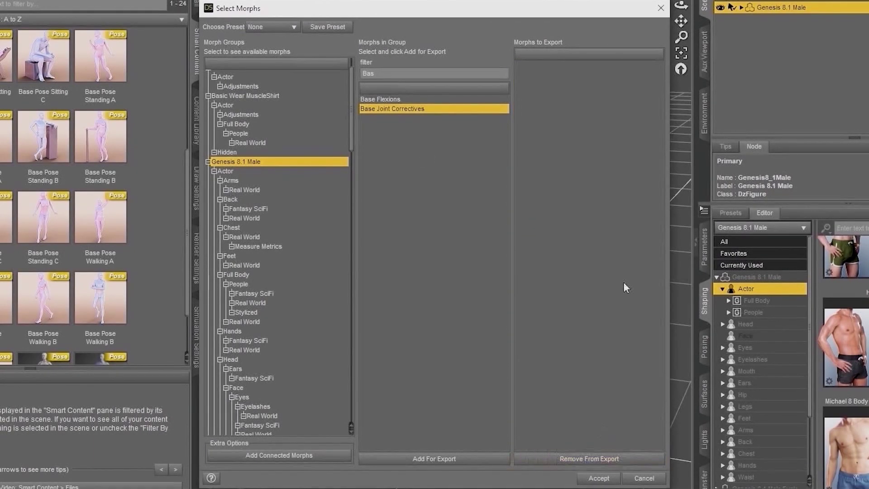
left_click(273, 27)
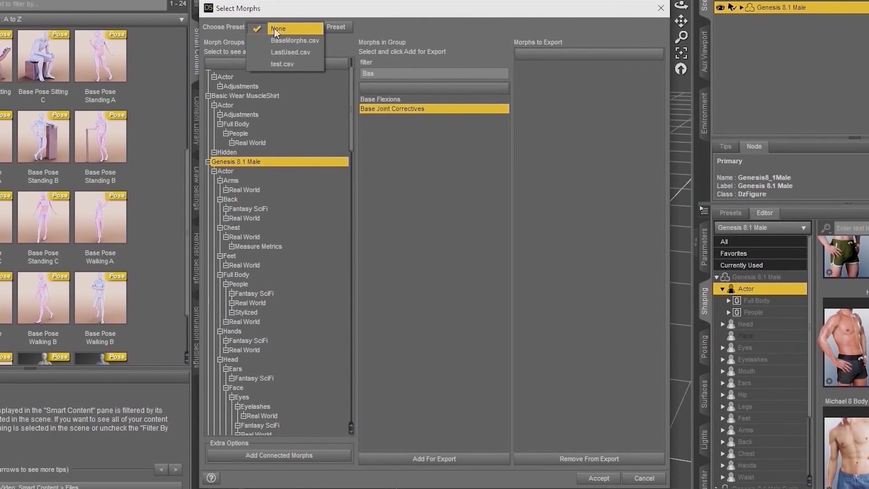
left_click(295, 40)
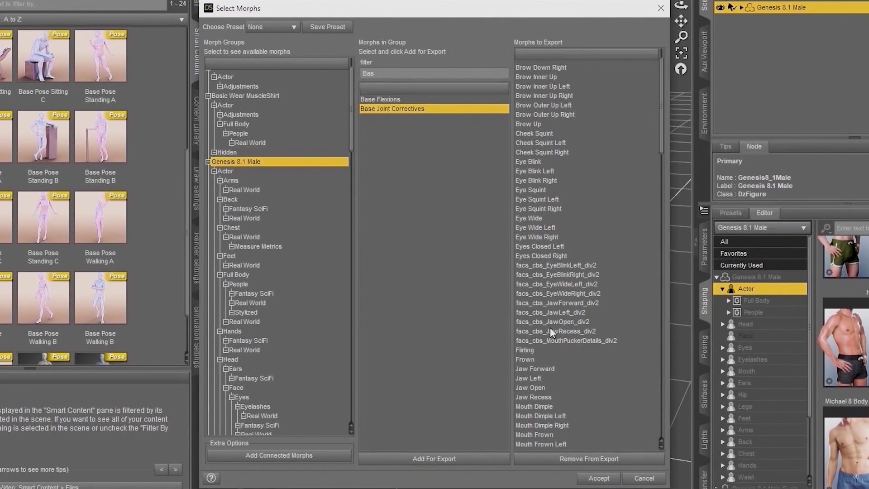
scroll(547, 341, "down", 10)
scroll(548, 340, "up", 11)
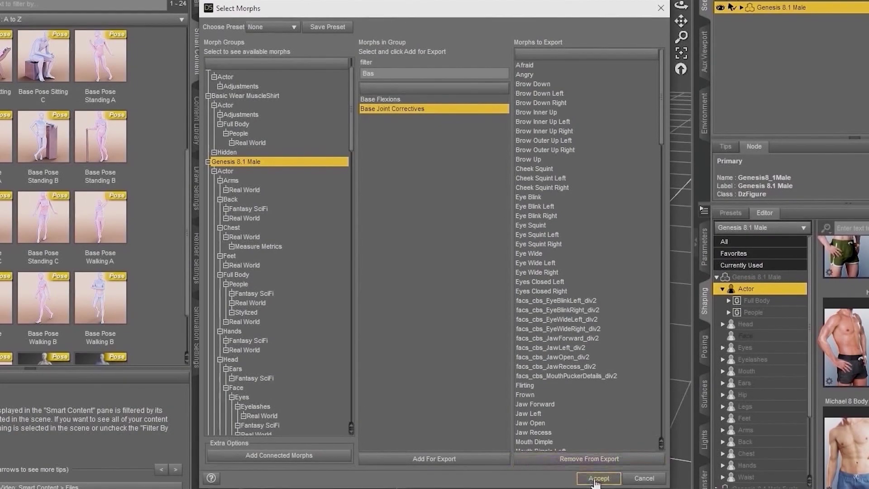
left_click(597, 479)
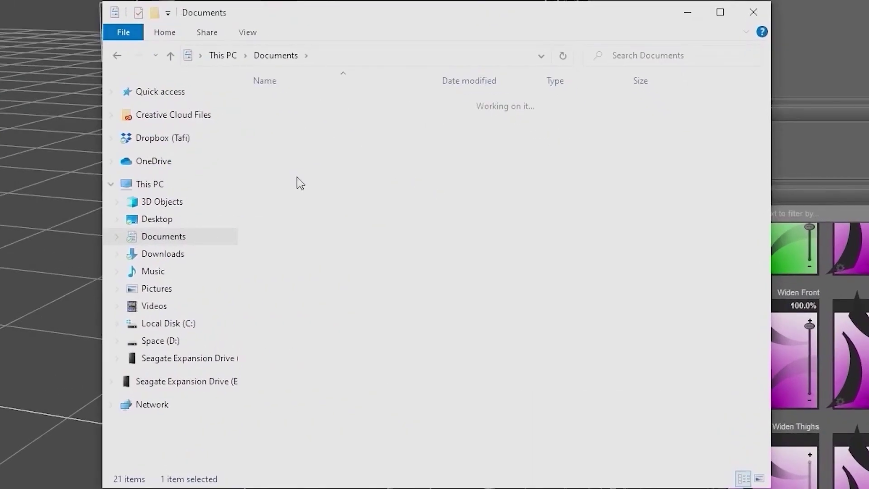
Step: Open Documents\DAZ 3D\Bridges\Daz To Blender\Exports\FIG\FIG0 in File Explorer
double_click(305, 168)
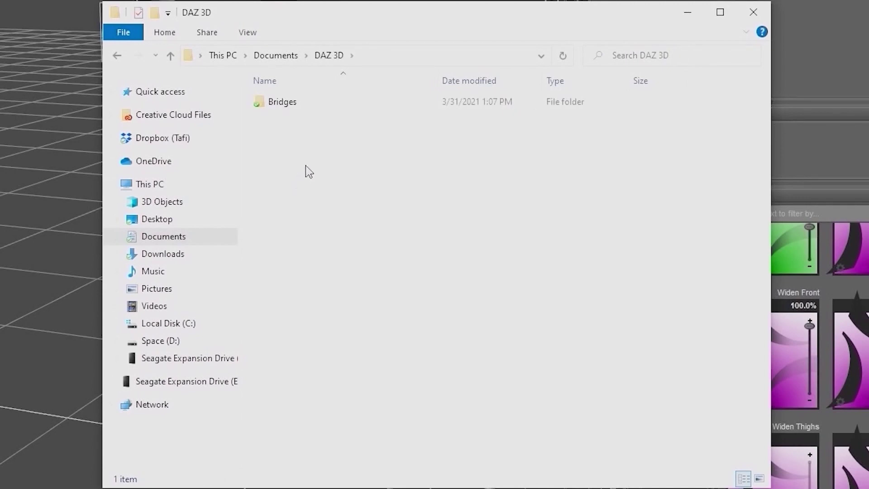
double_click(302, 106)
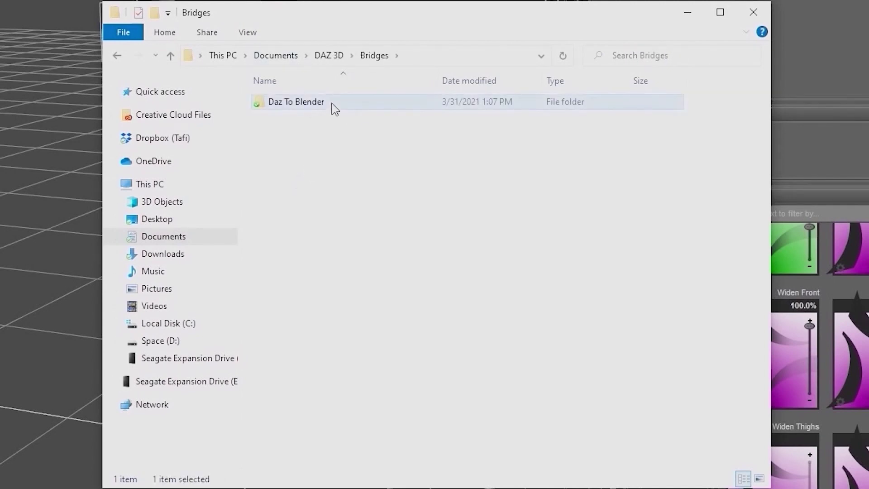
double_click(335, 104)
double_click(335, 103)
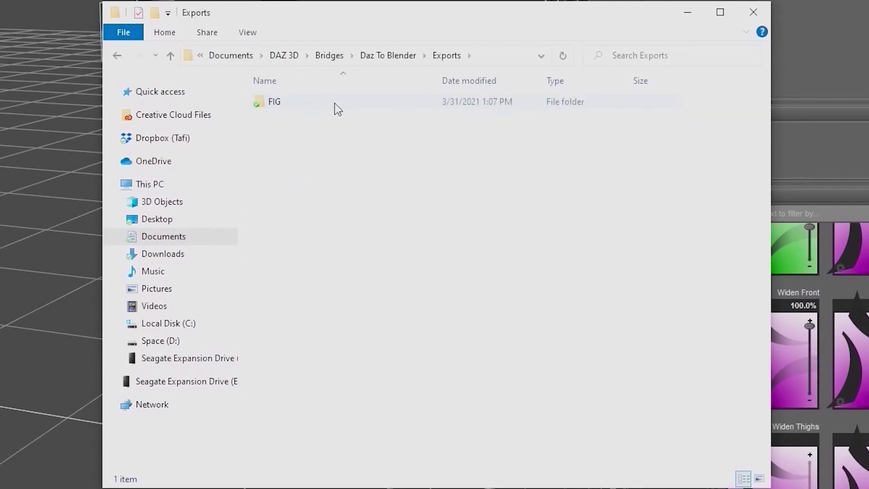
double_click(330, 103)
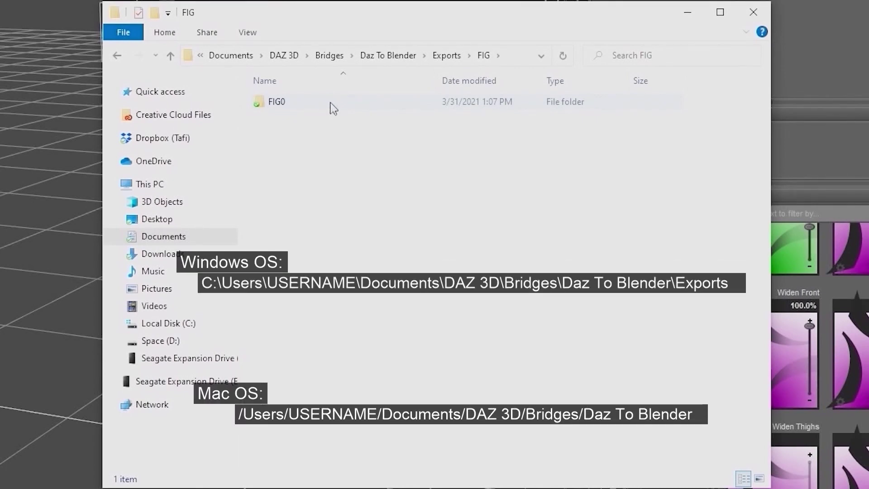
double_click(330, 110)
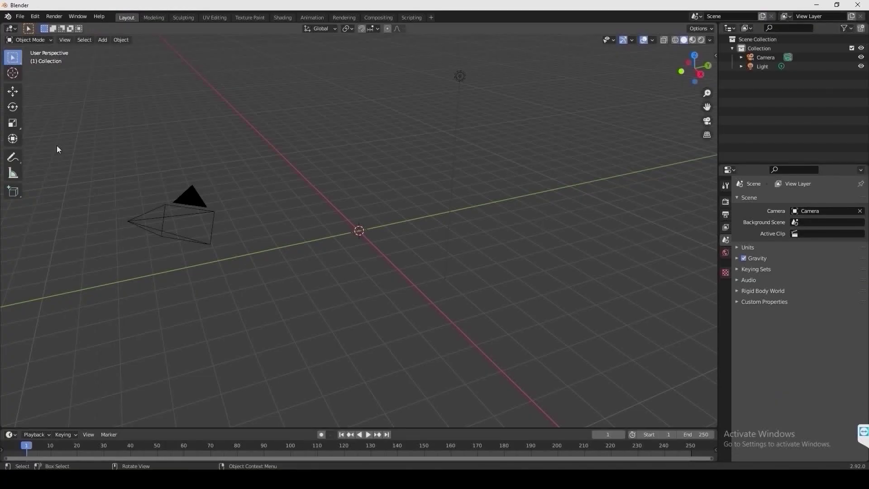
left_click(35, 16)
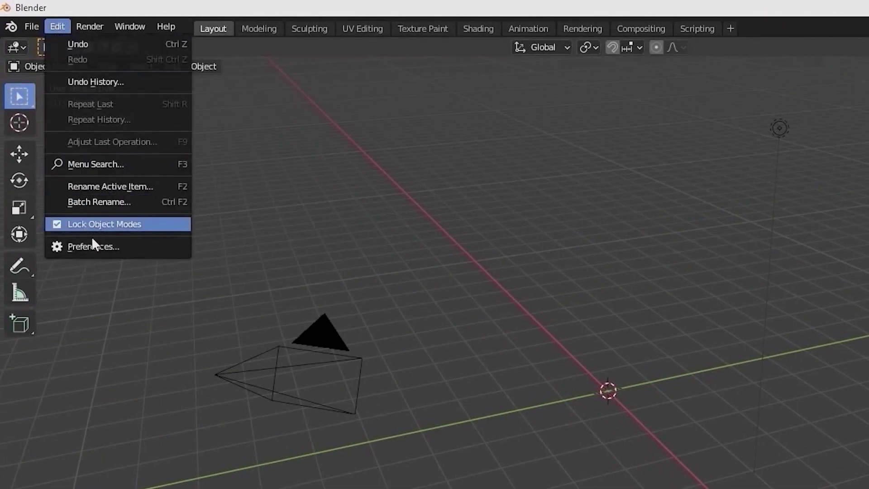
Step: In Blender Preferences, enable the DazToBlender add-on and turn on Auto Run Python Scripts under Save & Load
left_click(93, 246)
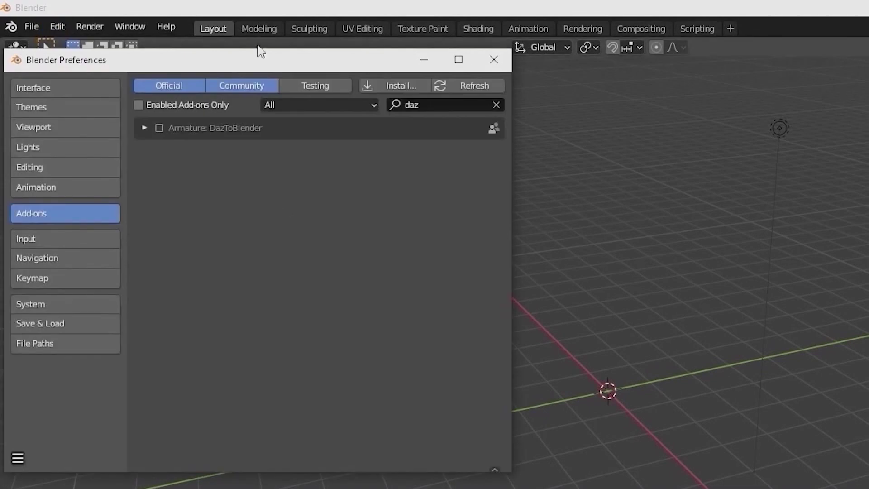
left_click(438, 104)
left_click(351, 241)
left_click(159, 129)
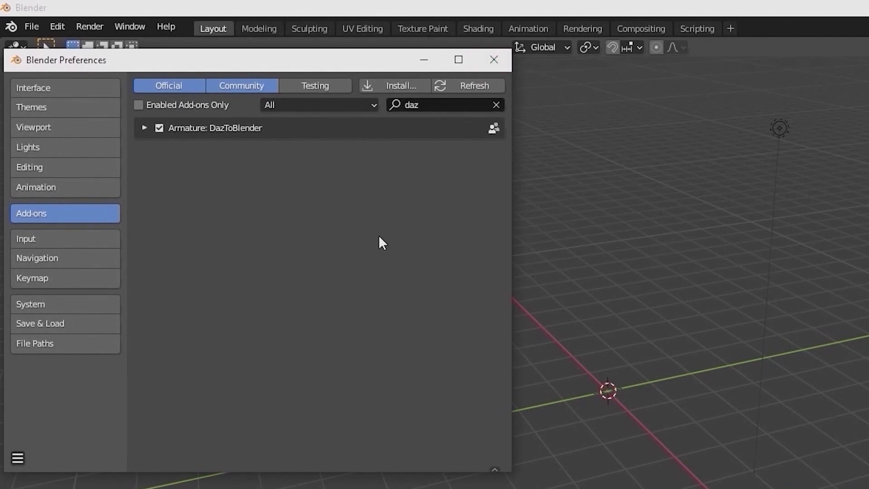
left_click(87, 325)
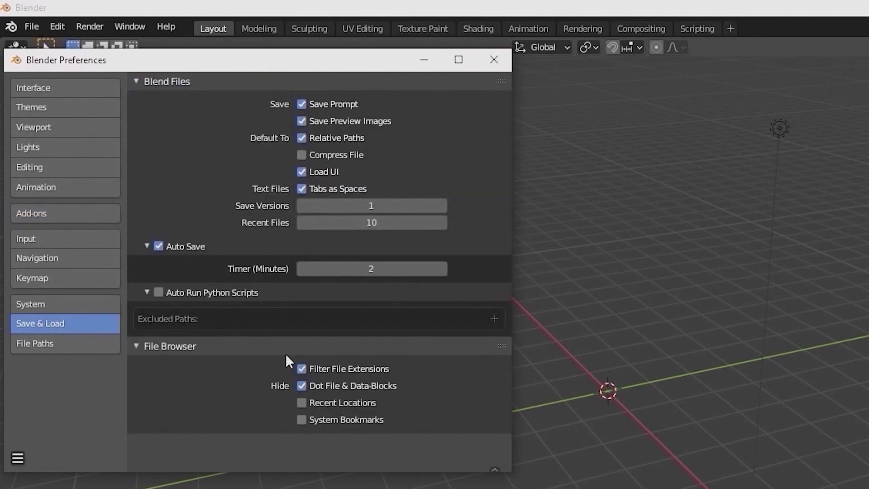
left_click(166, 293)
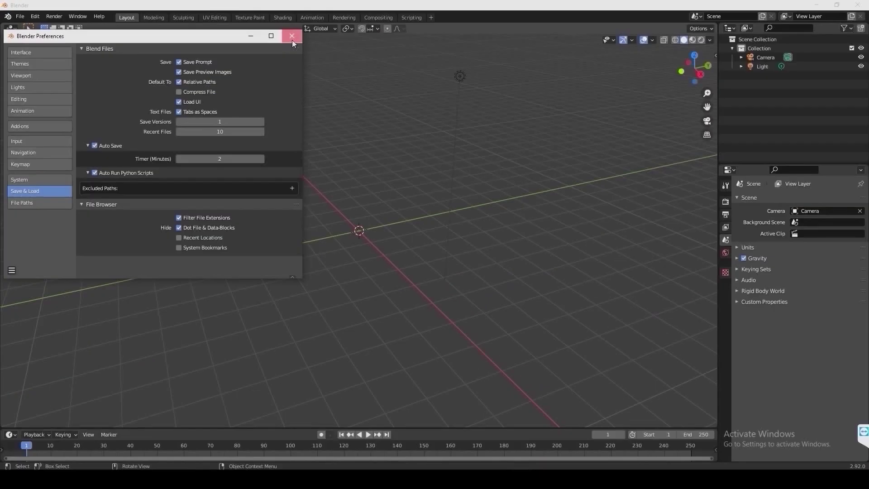
Step: Close Preferences and import the new Genesis 8.1 Male figure from the sidebar's Daz To Blender panel, confirming with OK
left_click(494, 59)
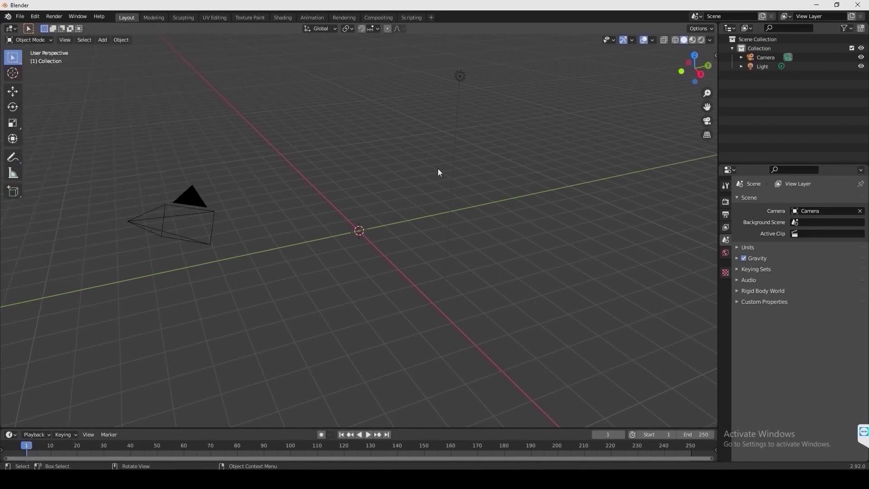
left_click(715, 55)
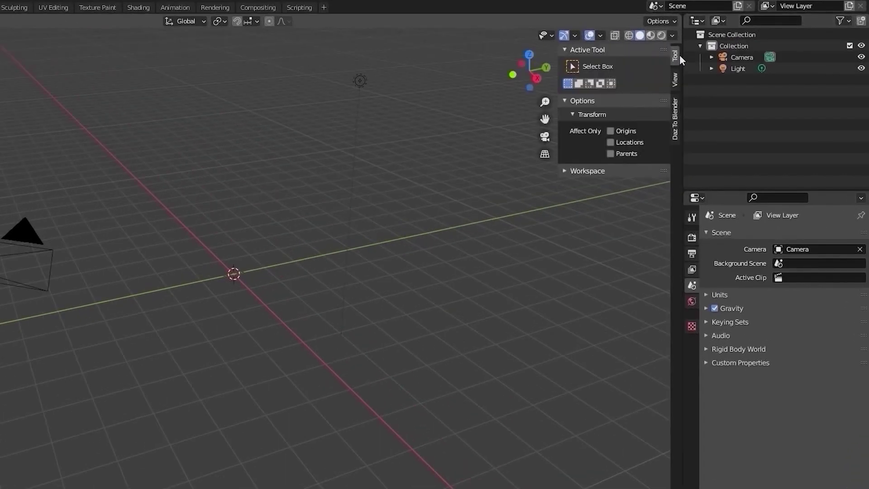
left_click(675, 119)
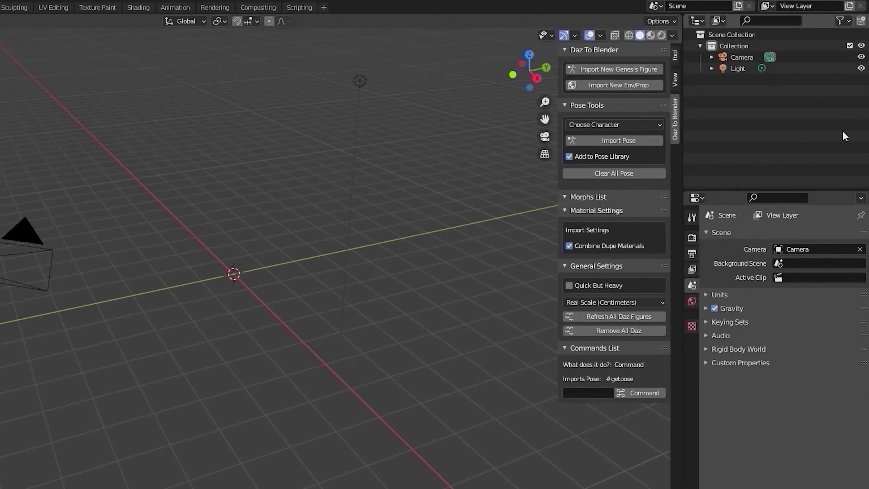
left_click(633, 70)
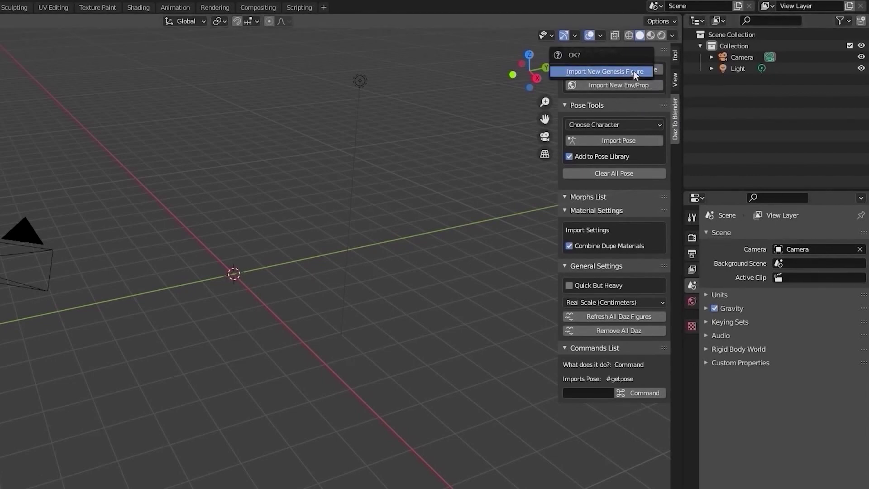
left_click(634, 71)
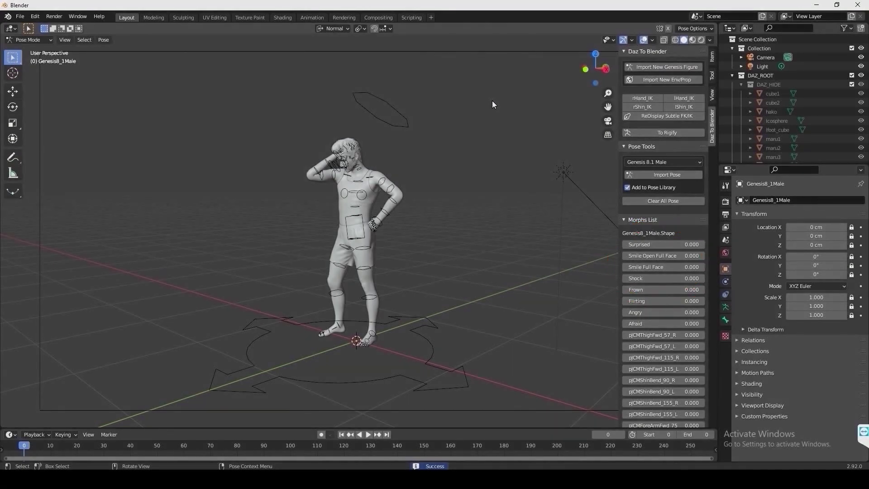
Step: Set the render engine to Eevee and view the figure's front in Rendered shading
left_click(726, 201)
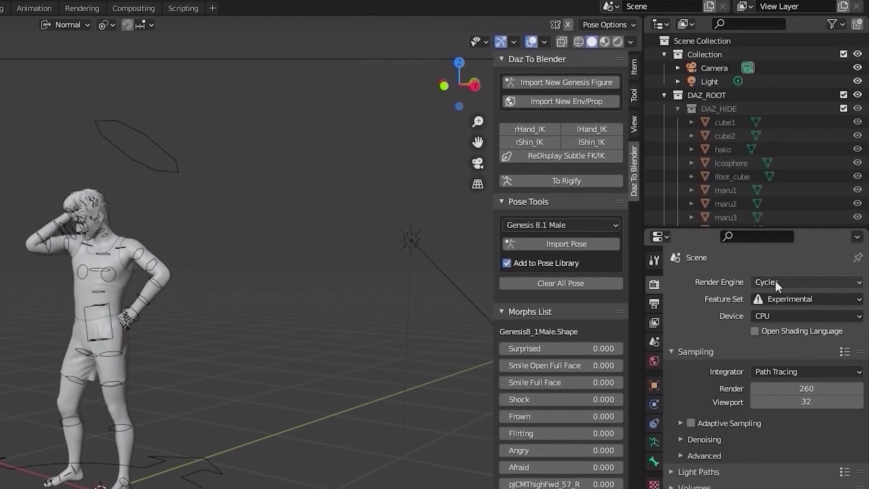
left_click(775, 281)
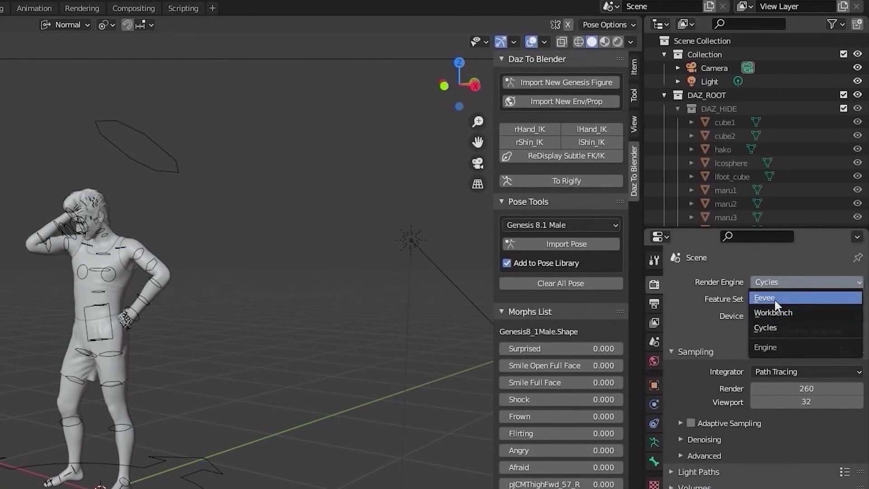
left_click(774, 297)
left_click(618, 42)
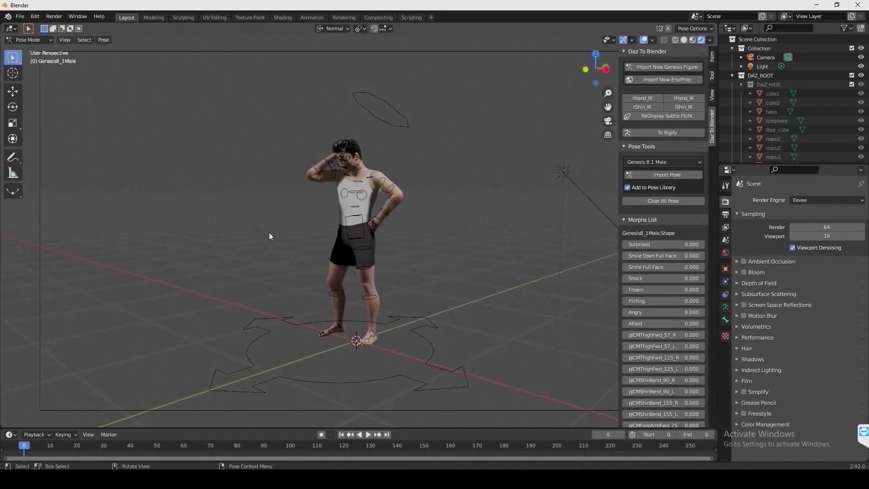
scroll(367, 175, "up", 3)
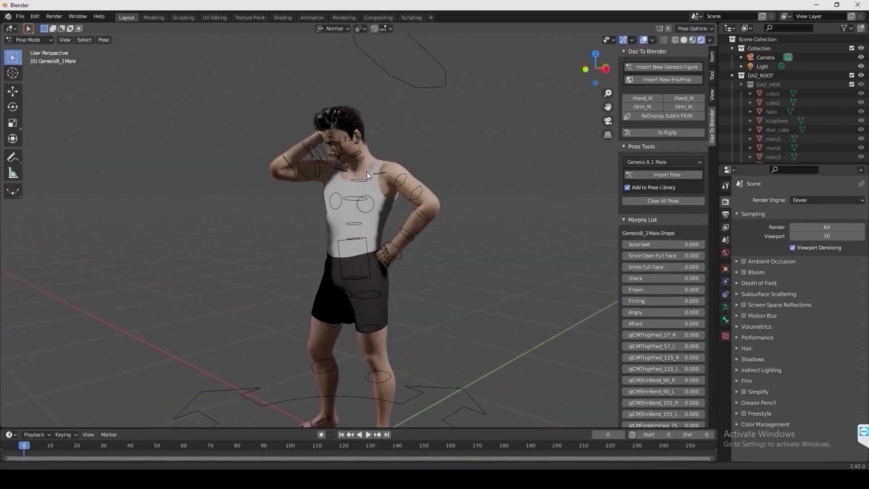
scroll(299, 265, "up", 4)
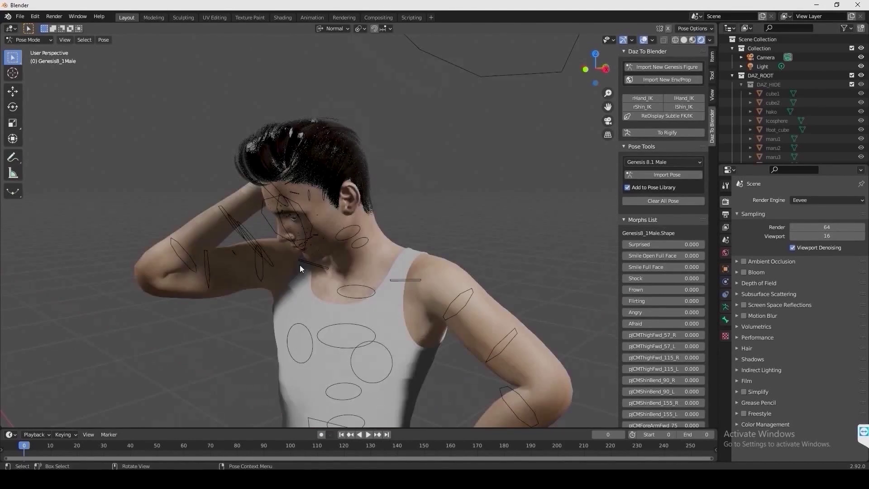
middle_click_drag(300, 265, 366, 237)
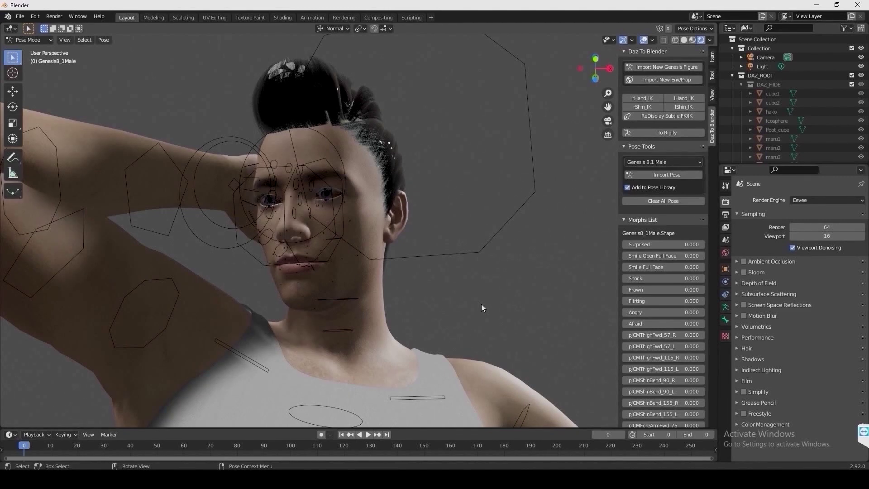
left_click_drag(646, 242, 688, 243)
scroll(365, 227, "up", 8)
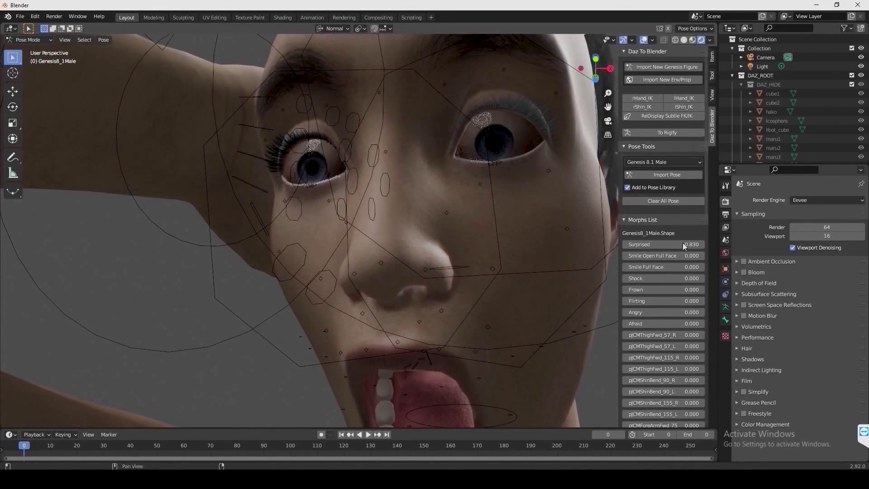
left_click_drag(677, 245, 638, 244)
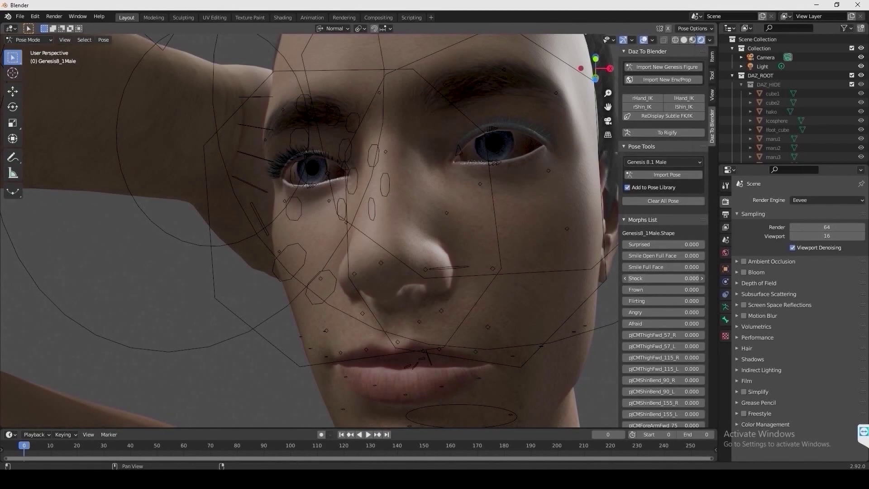
left_click_drag(663, 278, 706, 278)
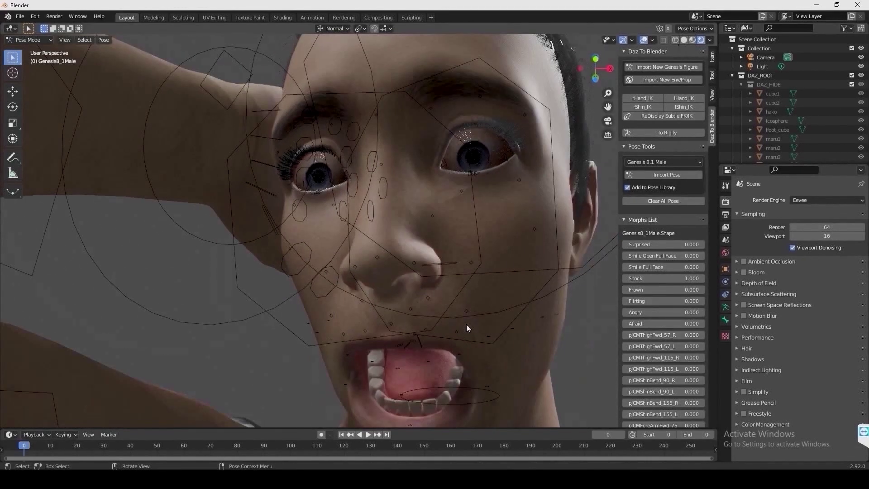
Step: Switch to Object Mode and select the figure's body mesh
left_click(28, 40)
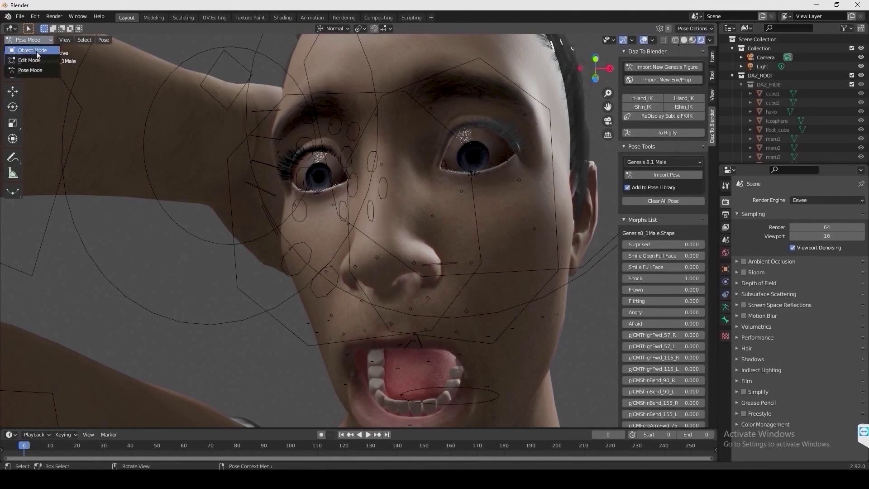
left_click(33, 51)
left_click(547, 384)
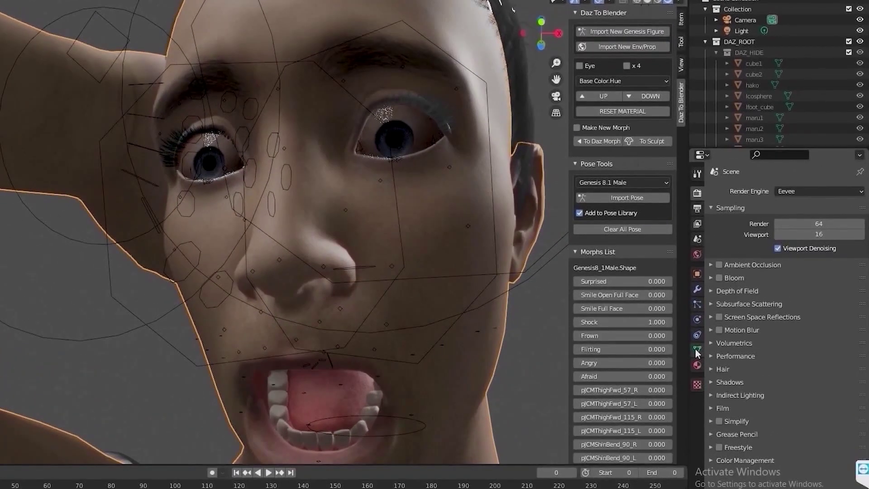
Step: Toggle the body mesh's first shape key off and back on, then view the torso and trousers
left_click(725, 332)
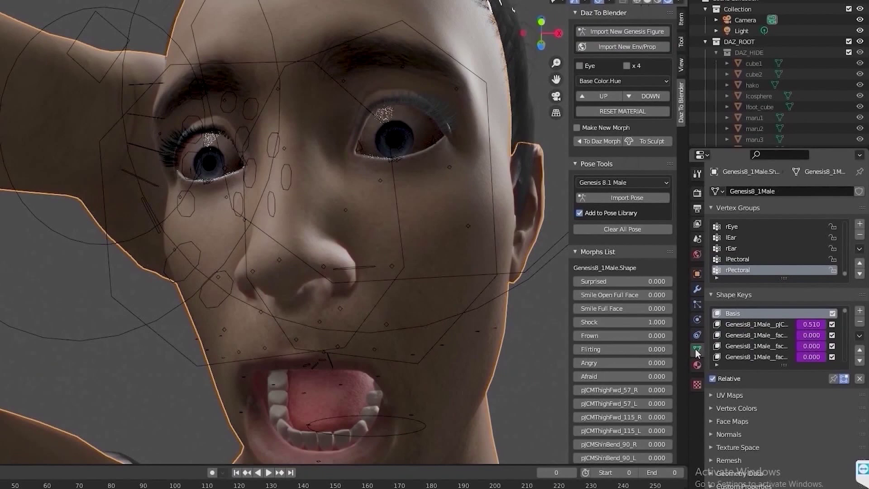
scroll(811, 326, "down", 3)
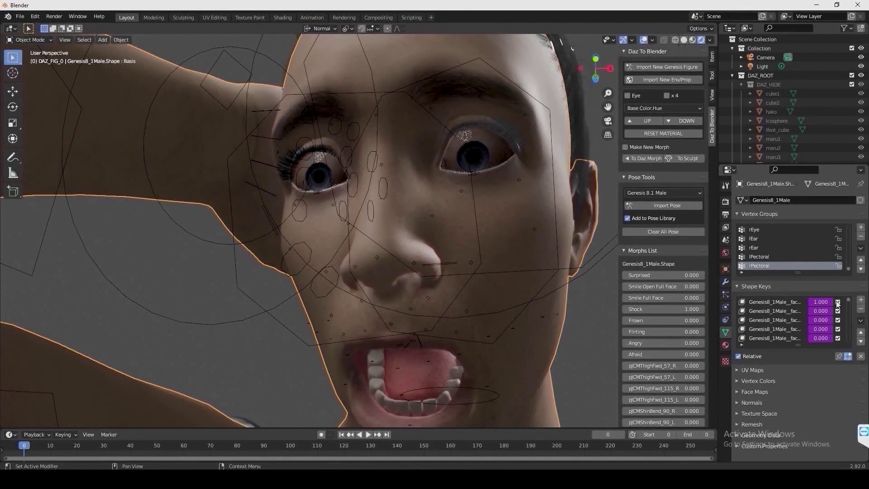
left_click(832, 313)
left_click(837, 301)
scroll(424, 362, "down", 2)
scroll(427, 365, "down", 3)
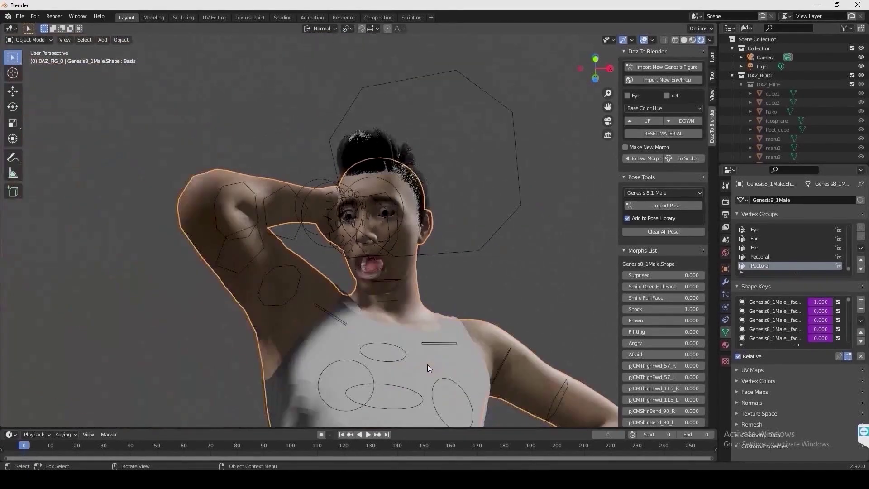
middle_click_drag(445, 358, 411, 354)
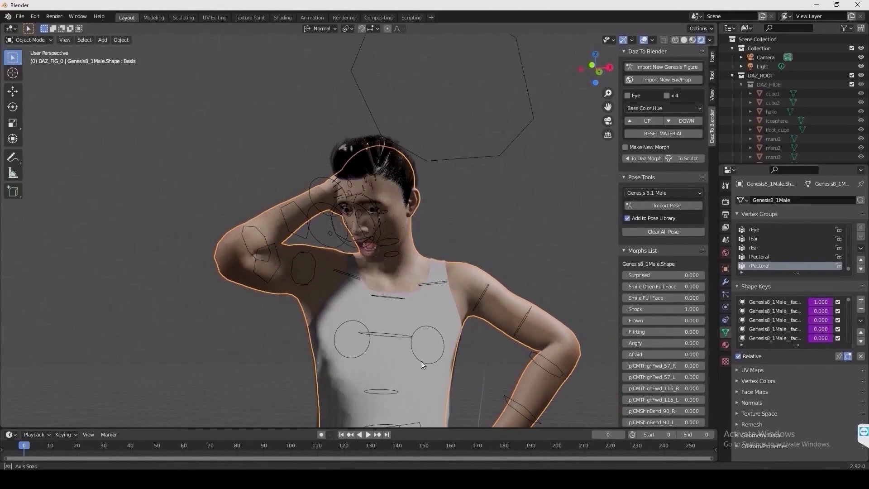
middle_click_drag(427, 393, 431, 256, "shift")
scroll(444, 322, "down", 5)
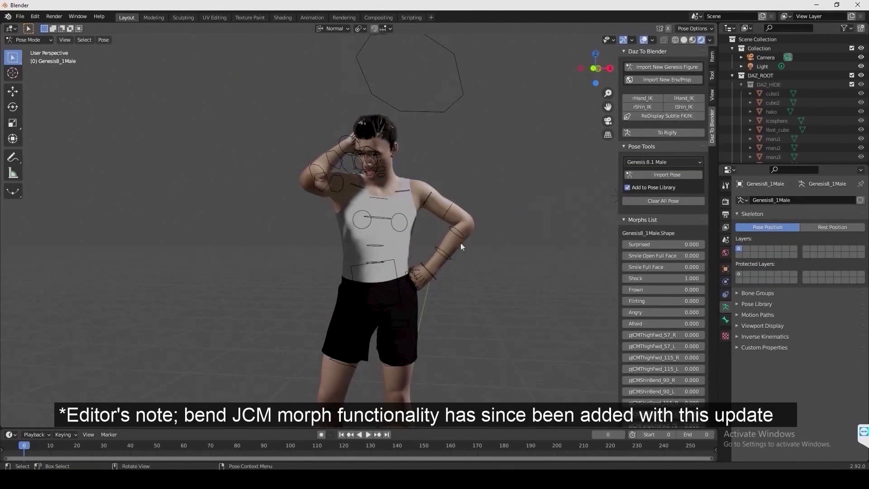
scroll(460, 243, "down", 2)
Step: Set the pJCMThighFwd_115_L and pJCMForeArmFwd_75 corrective morphs to 1.000, then zoom toward the shoulder
middle_click_drag(634, 324, 634, 197)
scroll(634, 197, "up", 4)
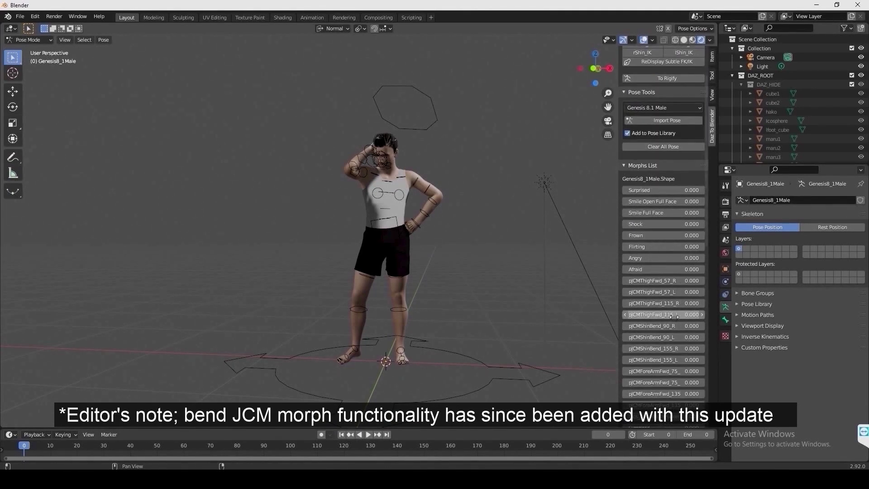
left_click_drag(670, 314, 692, 312)
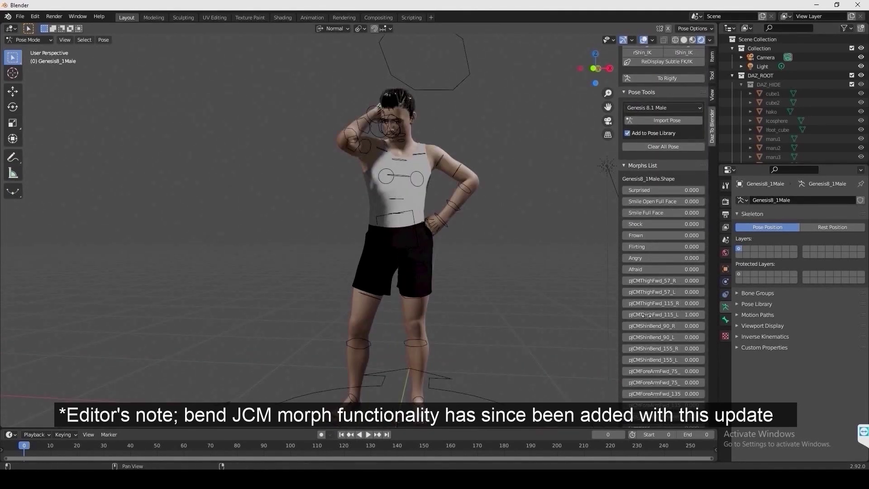
left_click_drag(670, 371, 692, 370)
scroll(268, 87, "up", 5)
middle_click_drag(267, 87, 317, 181, "shift")
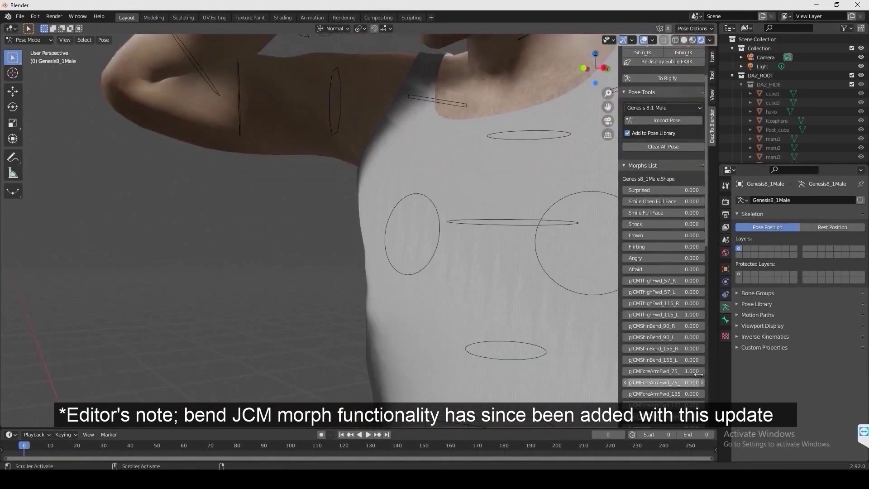
scroll(240, 248, "down", 6)
scroll(429, 316, "up", 2)
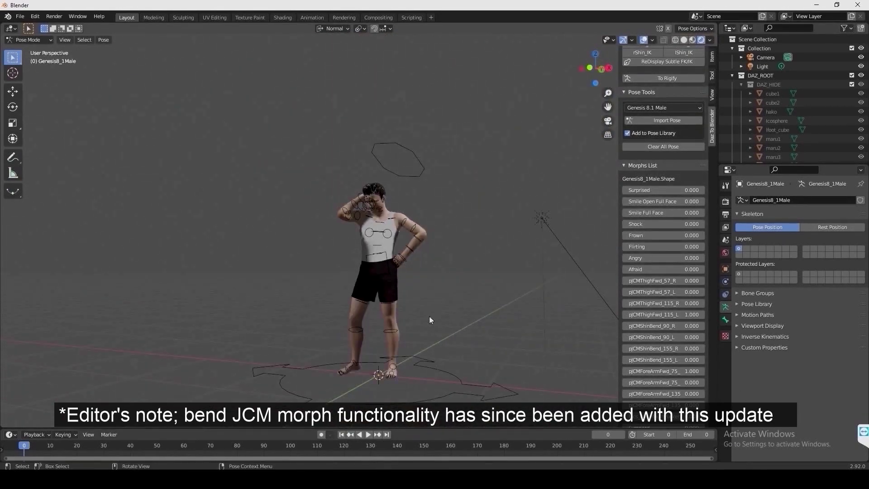
scroll(643, 97, "up", 3)
Step: Turn on hand IK controls and move the left hand IK control to a new position
left_click(642, 96)
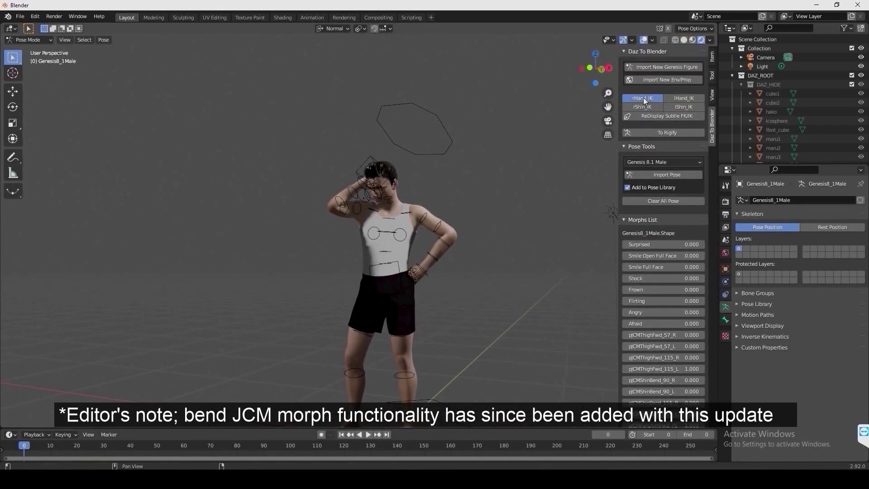
scroll(381, 246, "up", 2)
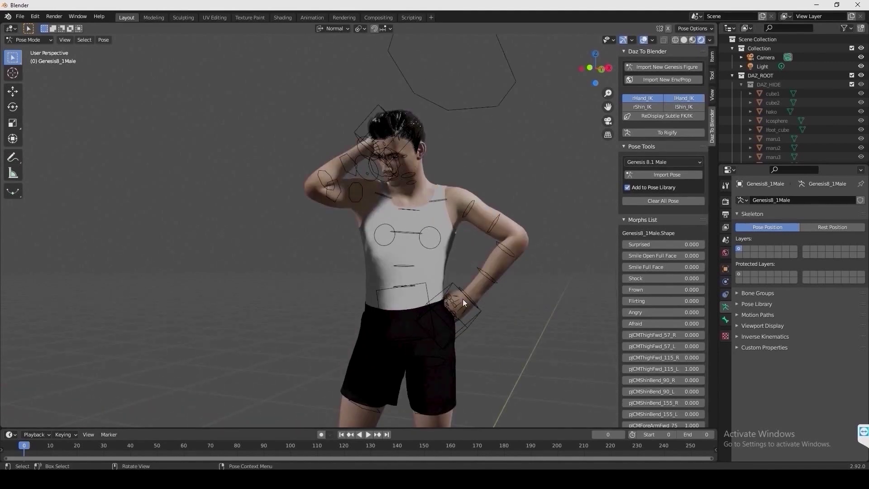
left_click(468, 322)
key("g")
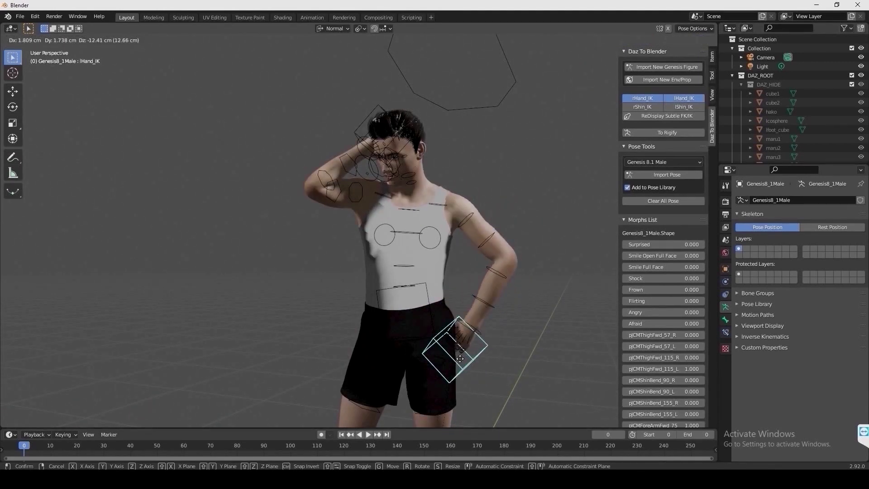
left_click(456, 362)
Step: Move the right hand IK control up away from the head, and open the Import Pose browser
left_click(365, 131)
key("g")
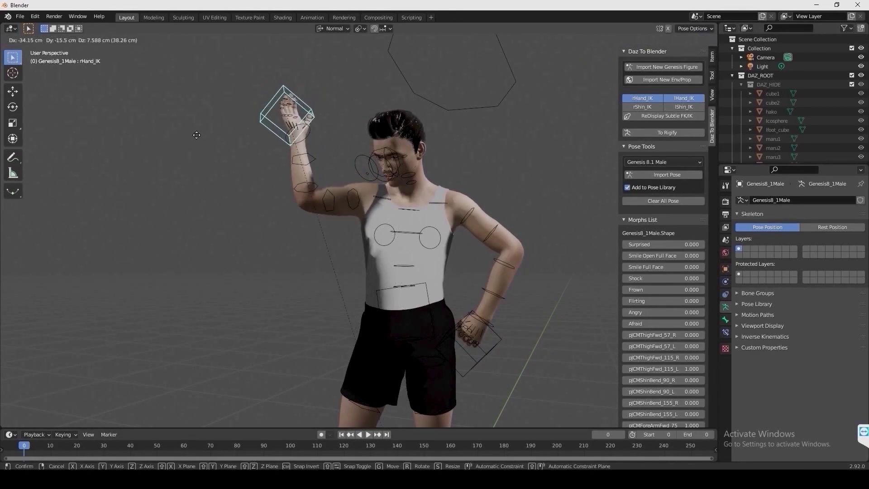
left_click(285, 104)
scroll(532, 226, "down", 2)
scroll(532, 226, "down", 2)
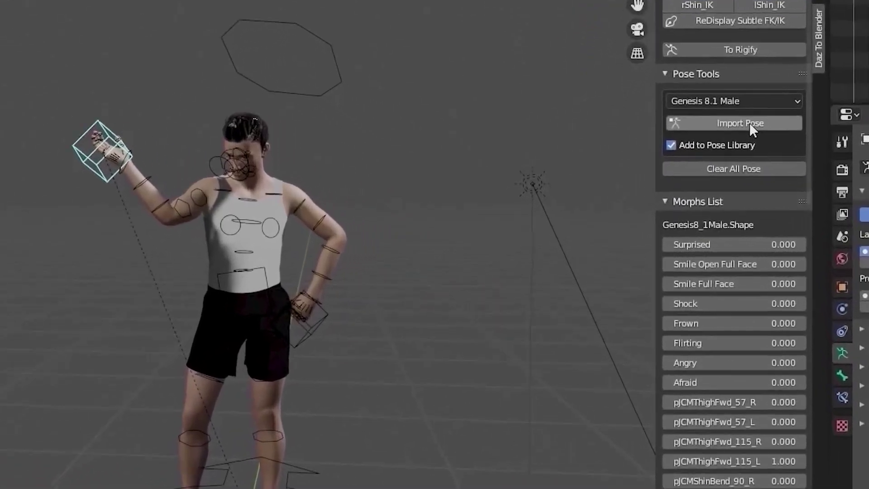
left_click(778, 109)
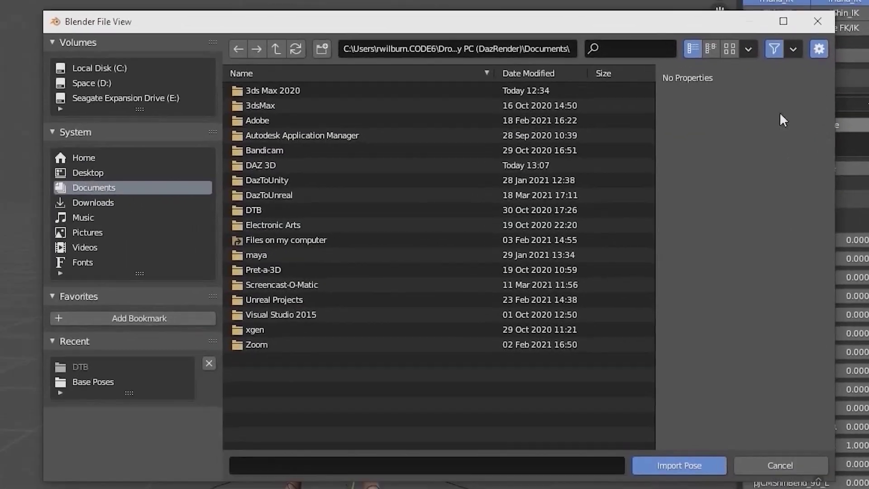
Step: Jump to the recent Base Poses folder and highlight the DAZ library portion of its path
left_click(91, 383)
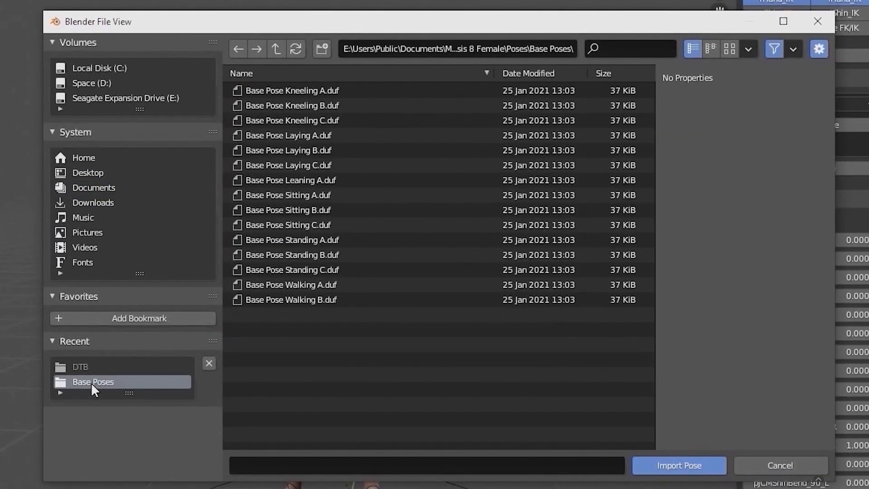
left_click(500, 48)
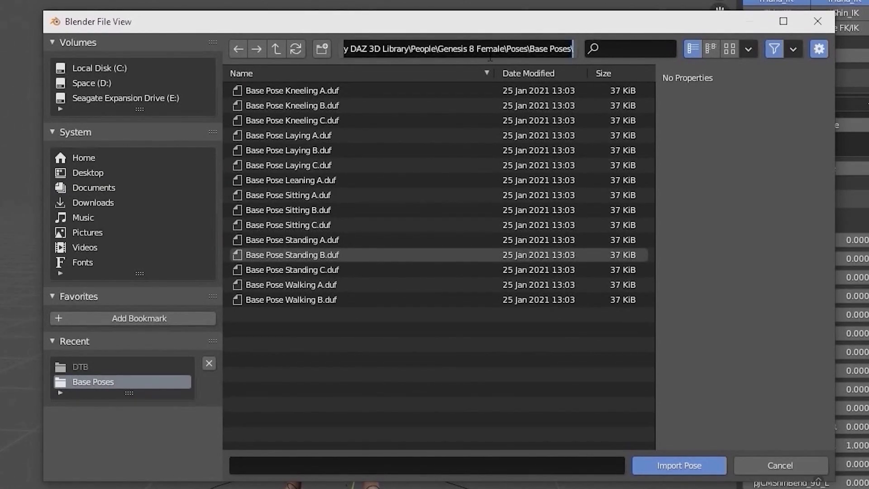
left_click_drag(486, 49, 778, 89)
left_click(371, 49)
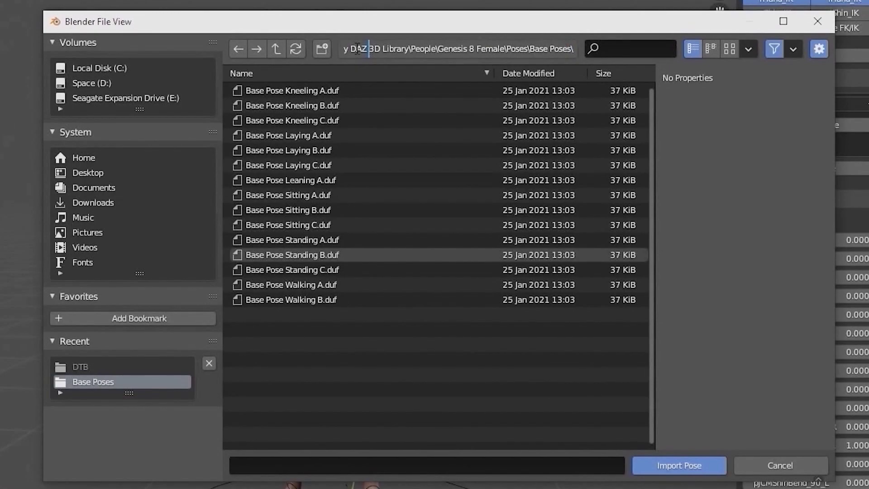
left_click_drag(357, 48, 553, 51)
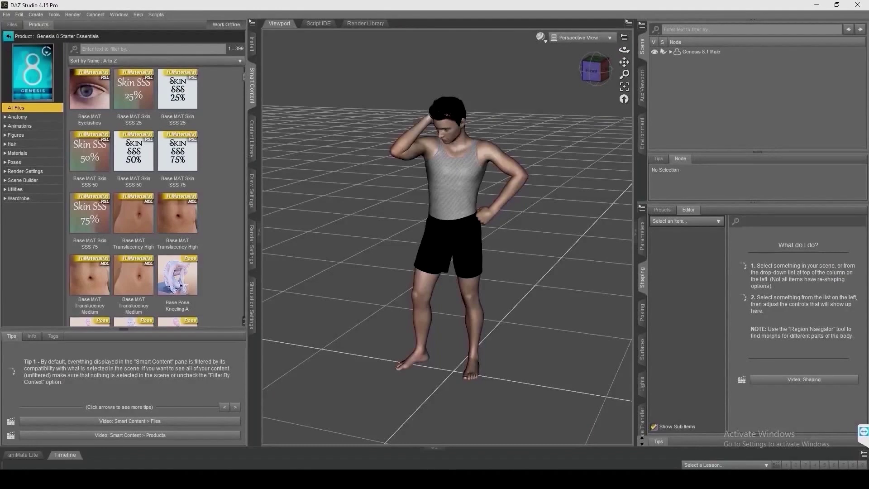
Step: Open My DAZ 3D Library's location on disk via Browse to Folder Location and reveal its full path
left_click(252, 149)
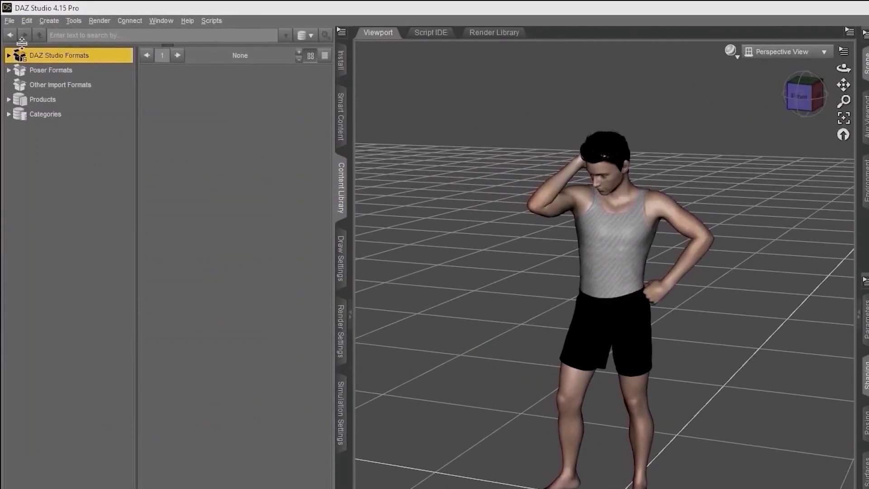
left_click(8, 55)
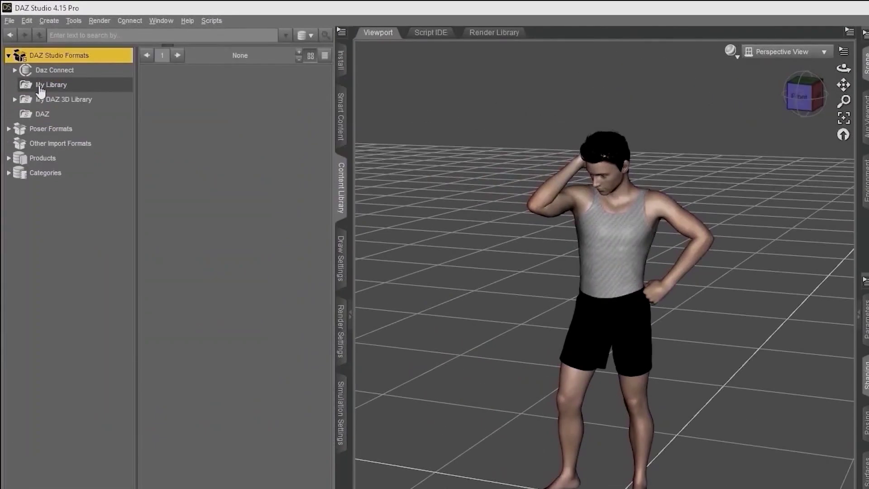
left_click(62, 98)
right_click(83, 98)
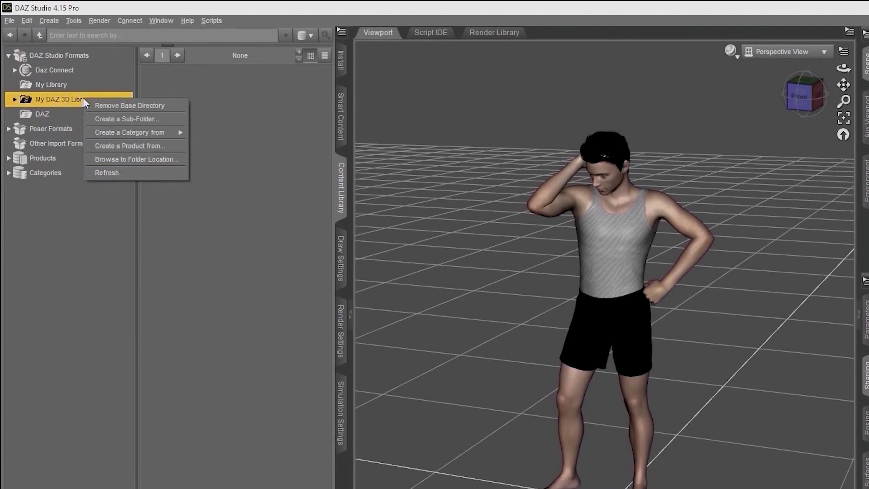
left_click(134, 170)
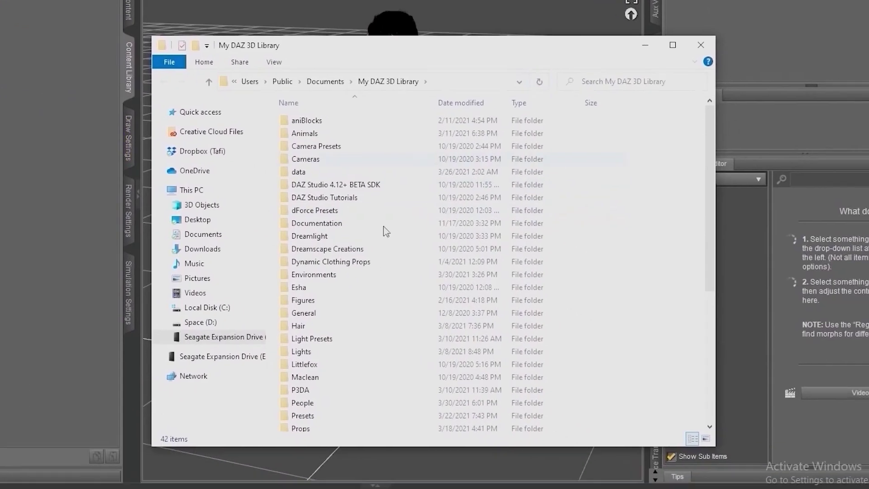
left_click(437, 85)
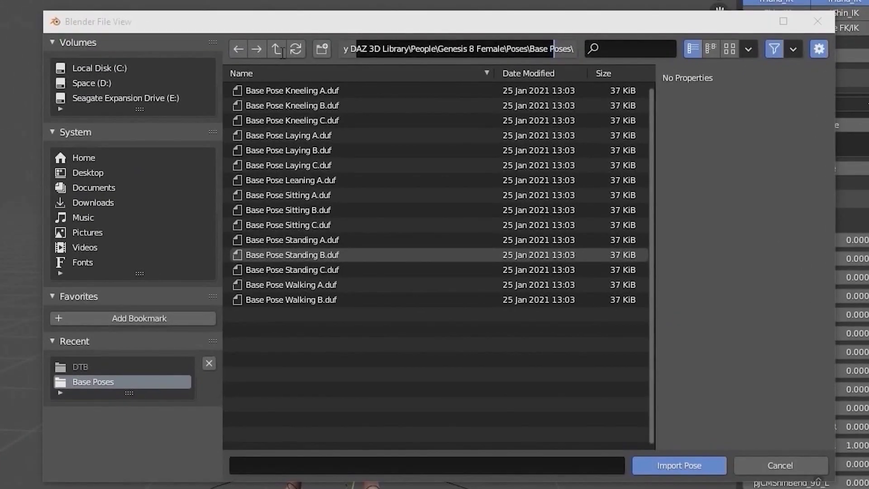
Step: Navigate up to My DAZ 3D Library, then into People > Genesis 8 Male > Poses > Base Poses
left_click(276, 50)
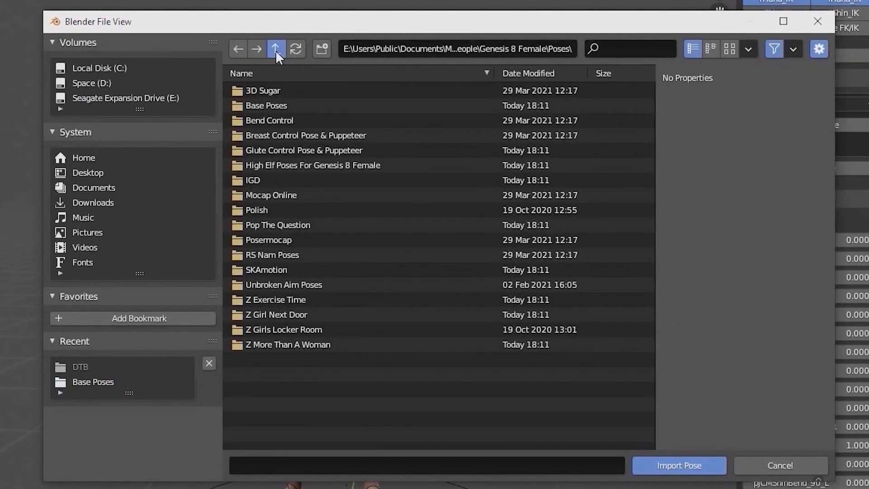
left_click(275, 49)
left_click(276, 49)
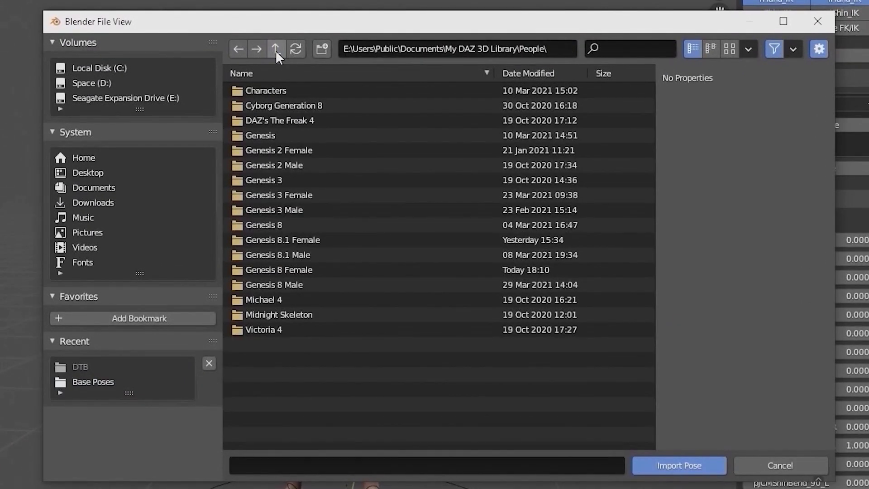
left_click(275, 49)
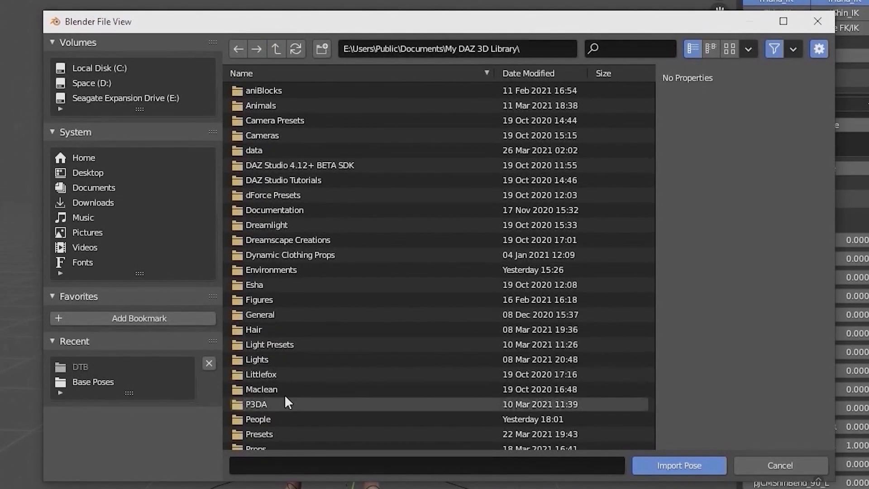
scroll(284, 356, "down", 3)
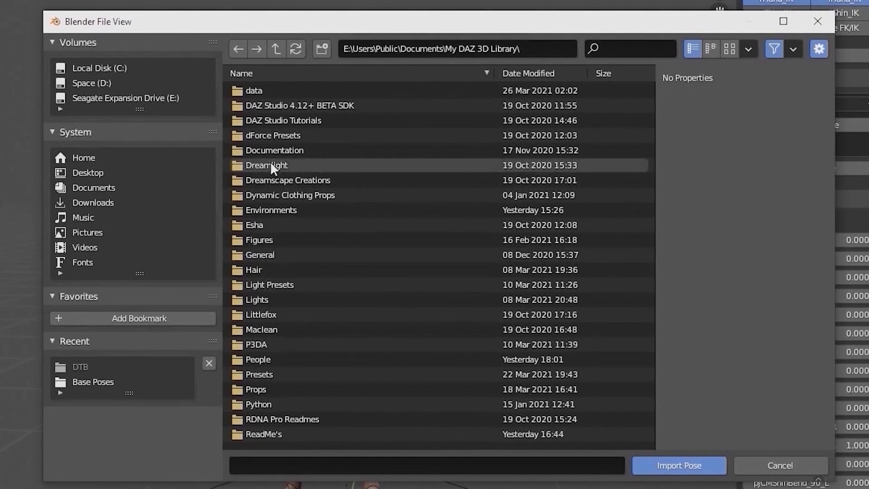
left_click(272, 359)
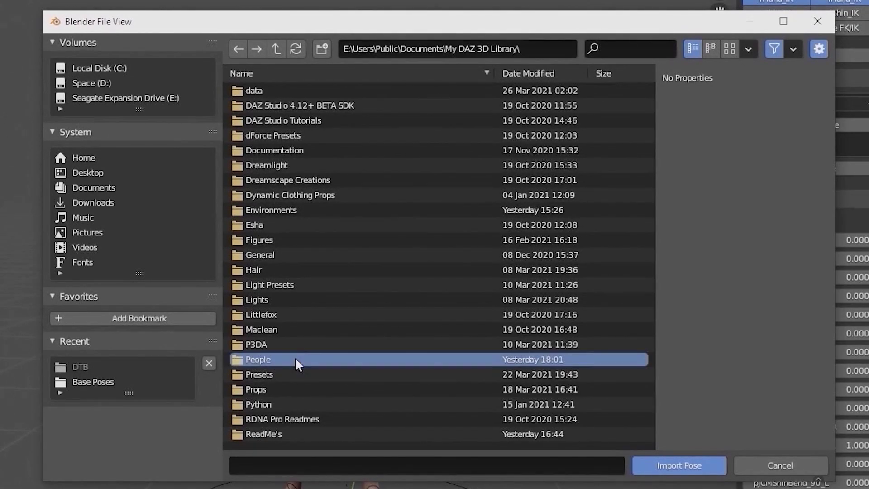
double_click(295, 359)
double_click(299, 285)
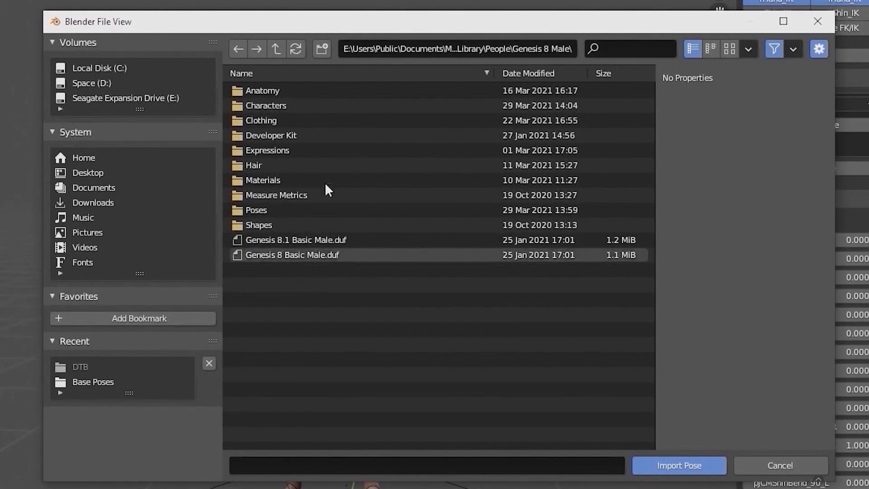
left_click(265, 210)
double_click(265, 209)
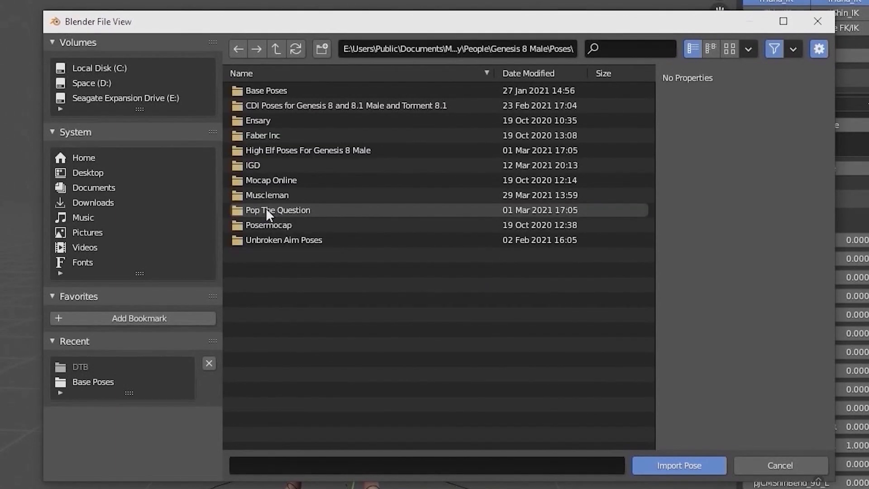
left_click(270, 90)
double_click(271, 92)
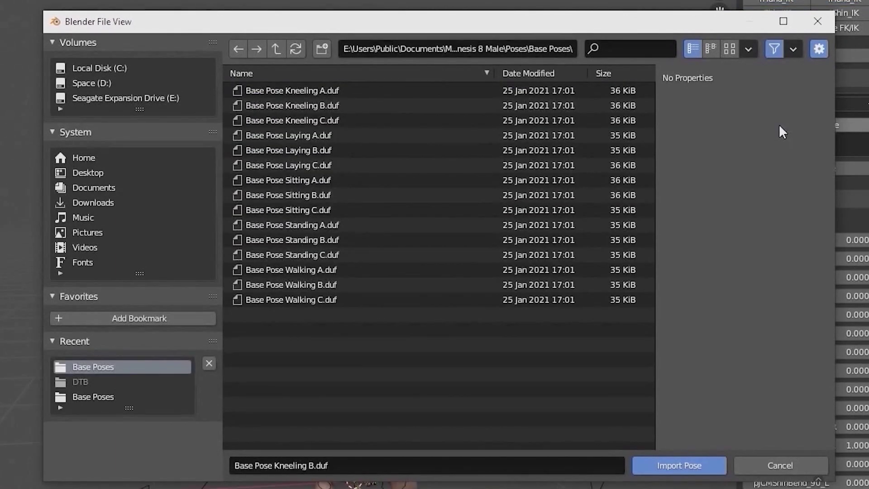
Step: Import Base Pose Standing C, then Base Pose Sitting A onto the figure
left_click(333, 252)
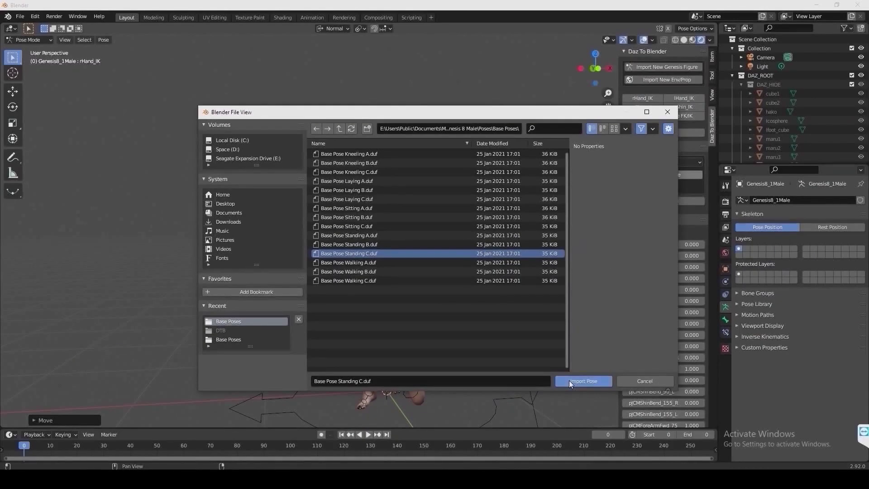
left_click(679, 465)
middle_click_drag(426, 239, 436, 242)
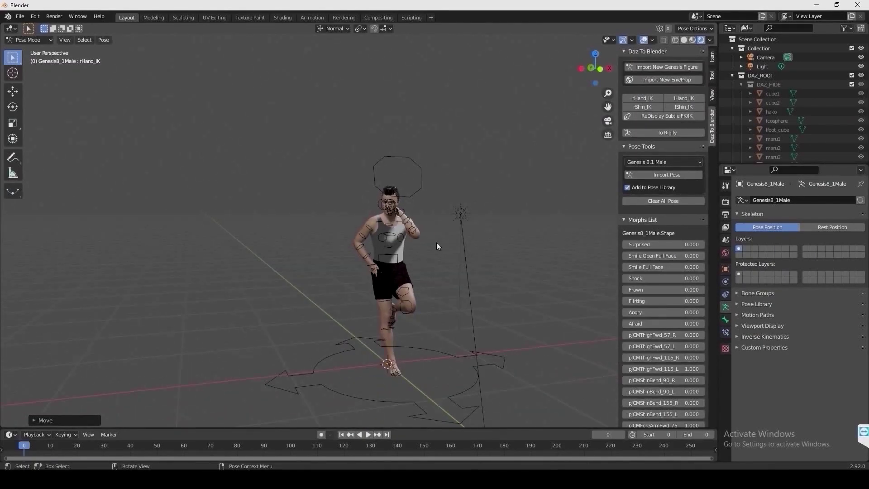
left_click(672, 173)
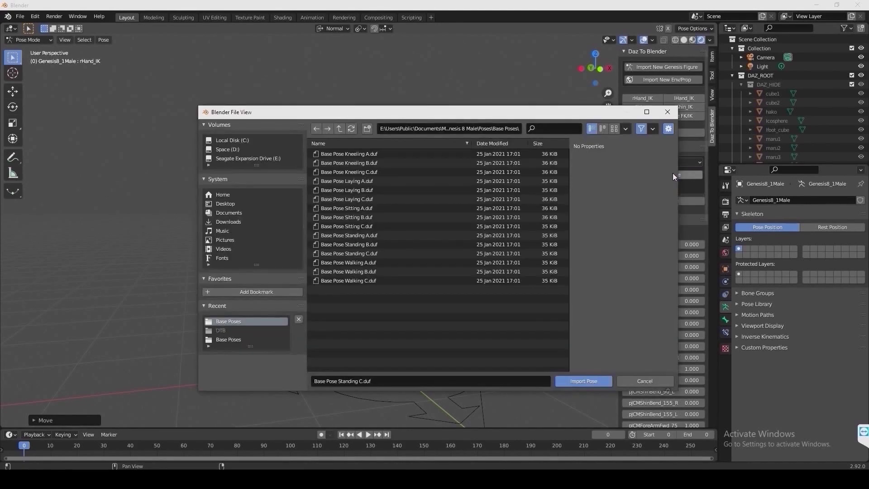
left_click(318, 208)
left_click(591, 383)
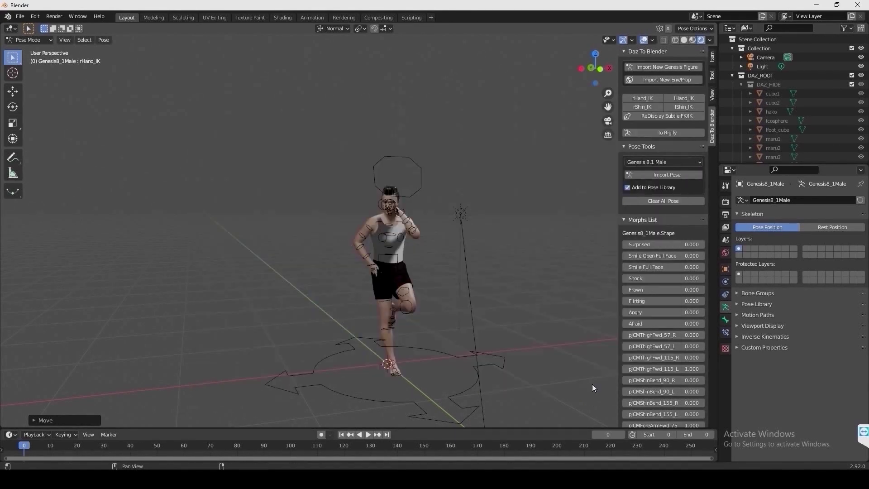
Step: Import another base pose, then Kneeling B, and select all of the figure's bones
left_click(656, 177)
left_click(492, 253)
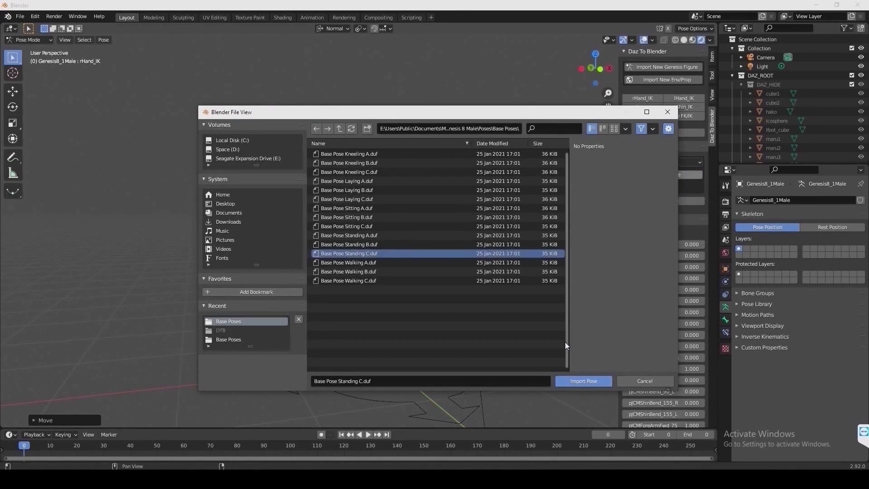
left_click(579, 383)
left_click(666, 175)
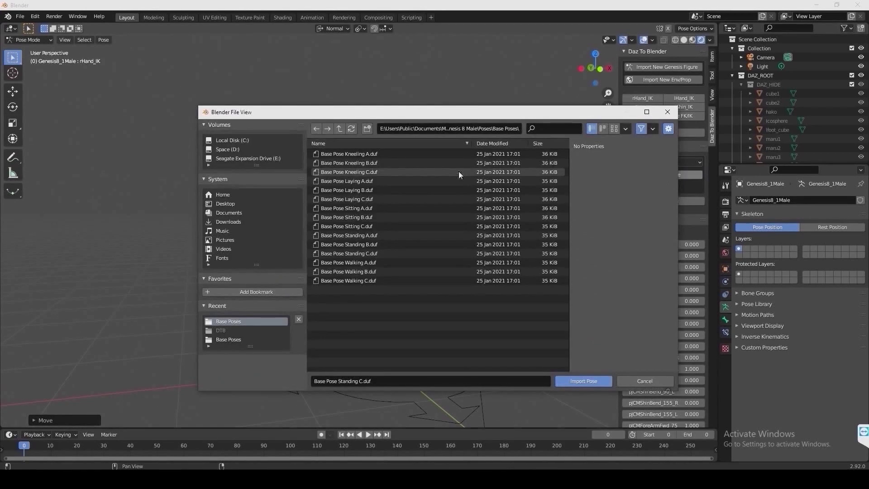
left_click(458, 163)
left_click(578, 379)
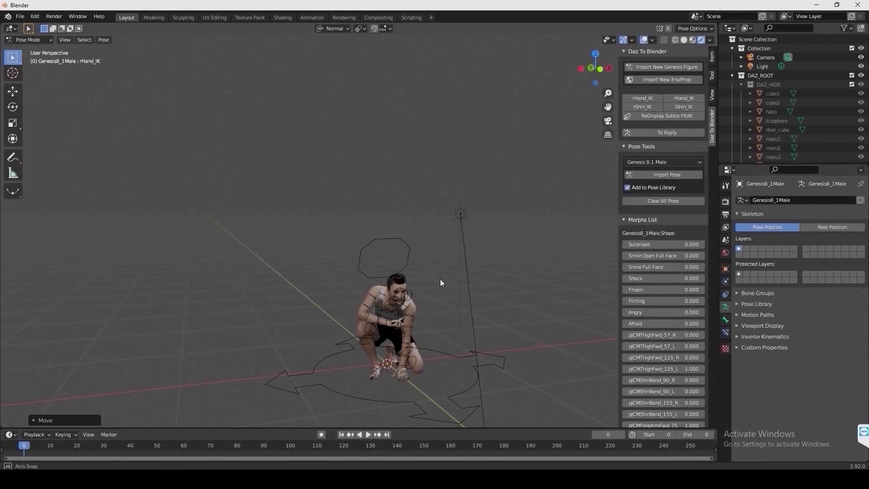
middle_click_drag(415, 274, 411, 232)
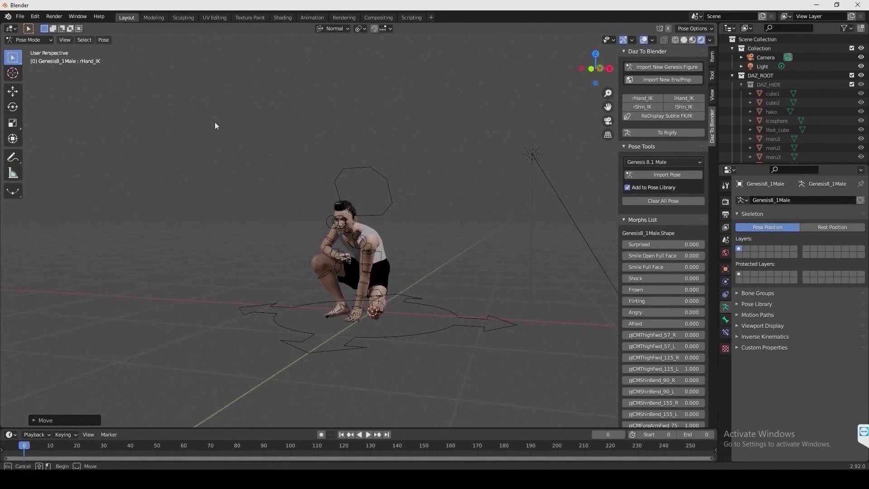
left_click_drag(213, 123, 510, 398)
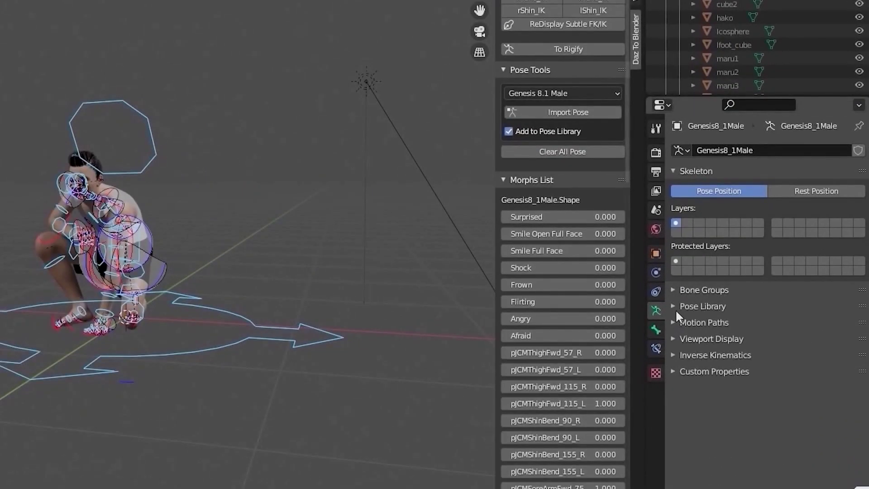
left_click(717, 305)
Step: Apply Genesis 8 Male Standing C, then Kneeling B, from the pose library
scroll(728, 400, "up", 1)
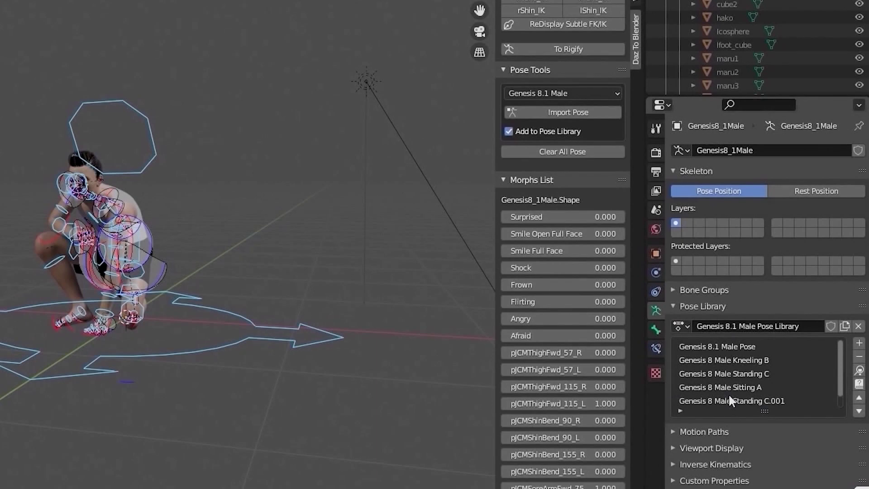
scroll(730, 396, "down", 1)
scroll(733, 392, "up", 1)
scroll(735, 391, "down", 1)
left_click(768, 360)
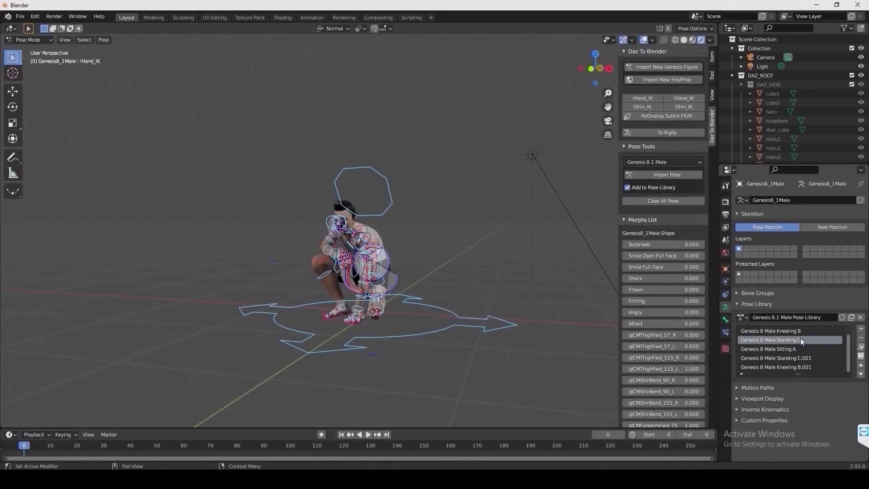
left_click(862, 346)
scroll(790, 340, "up", 1)
left_click(790, 339)
left_click(861, 347)
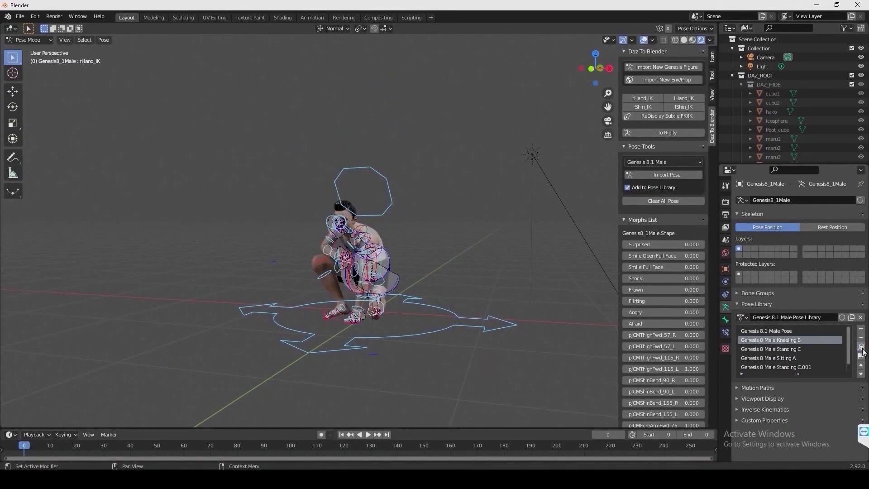
Step: Try Sitting A and the default Genesis 8.1 Male Pose, settling on Sitting A
left_click(768, 358)
left_click(862, 346)
left_click(794, 331)
left_click(861, 347)
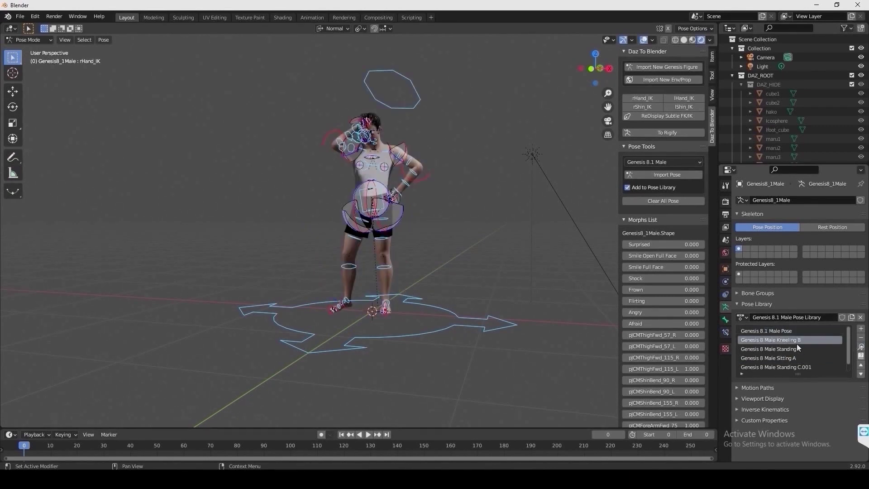
left_click(768, 358)
left_click(862, 347)
Step: Deselect the bones, frame the face, and test the Surprised morph before resetting it to 0
scroll(409, 292, "up", 2)
scroll(409, 292, "up", 4)
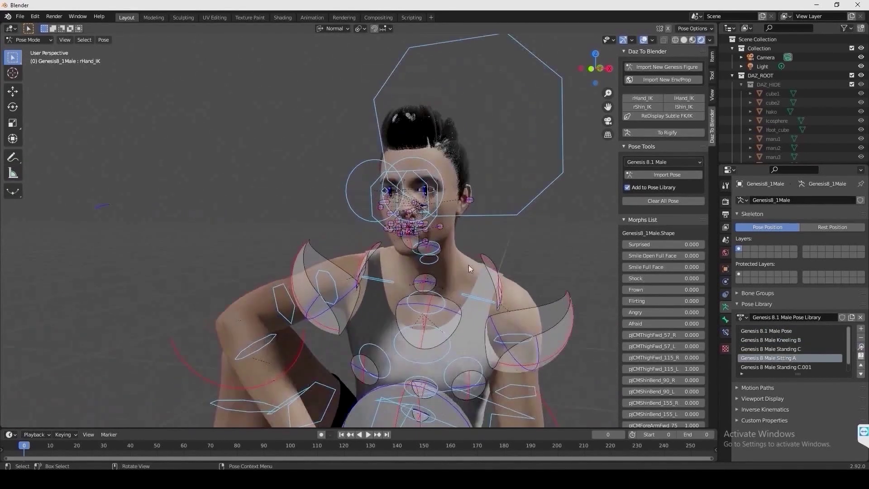
left_click(541, 232)
middle_click_drag(546, 237, 442, 218)
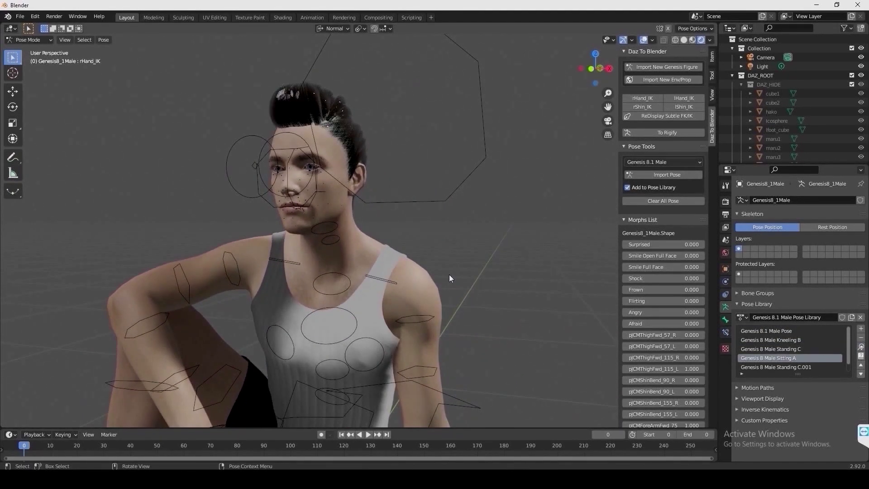
middle_click_drag(449, 274, 458, 274)
scroll(459, 273, "up", 2)
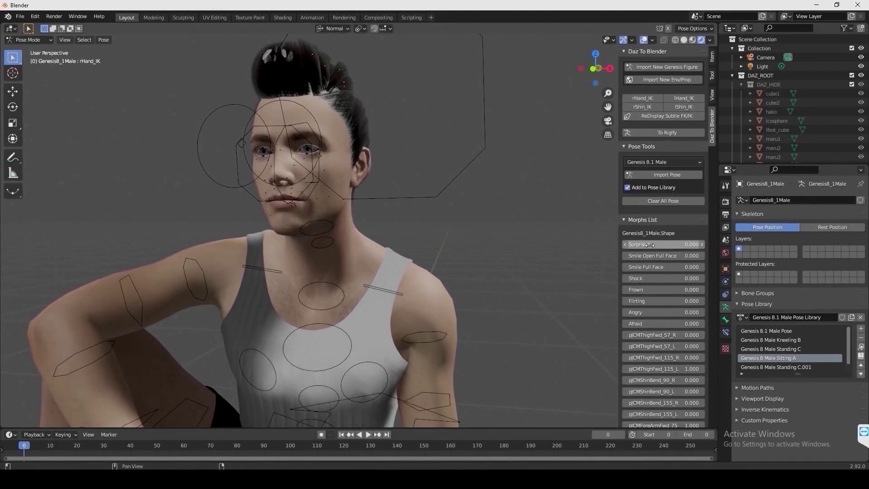
left_click_drag(663, 245, 672, 244)
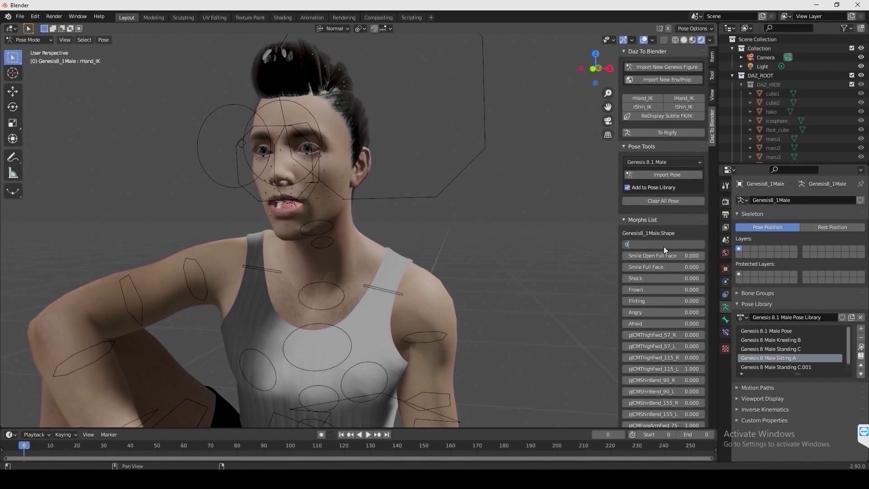
key("Return")
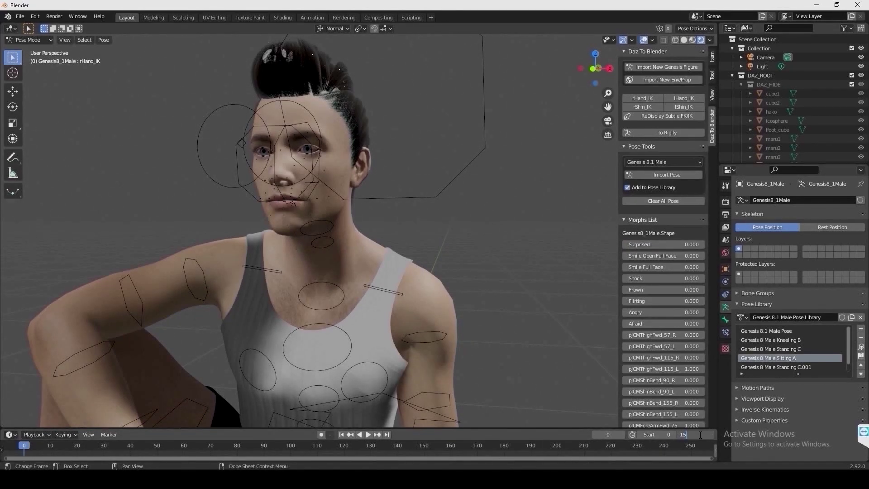
Step: Set the animation end to frame 15, enlarge the timeline, enable auto-keying and go to frame 15
scroll(225, 328, "up", 5)
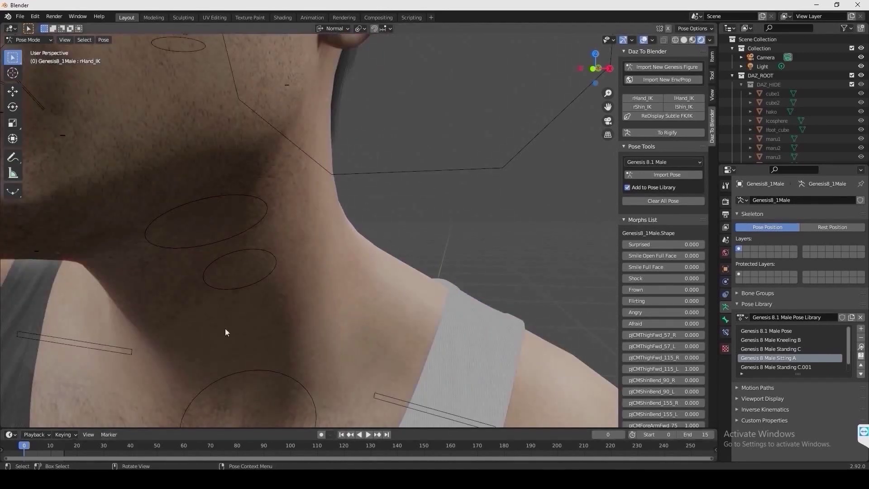
scroll(224, 328, "down", 4)
scroll(298, 314, "up", 2)
scroll(298, 313, "down", 6)
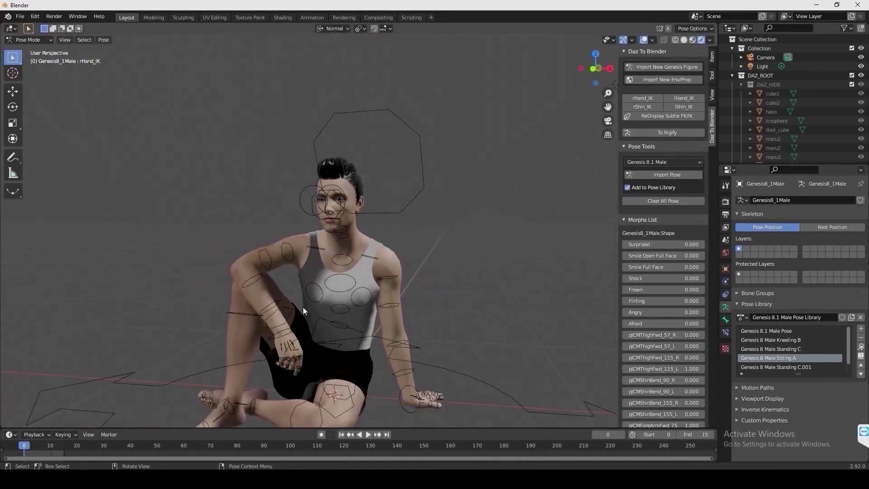
scroll(303, 307, "up", 2)
left_click_drag(291, 428, 296, 354)
left_click(321, 360)
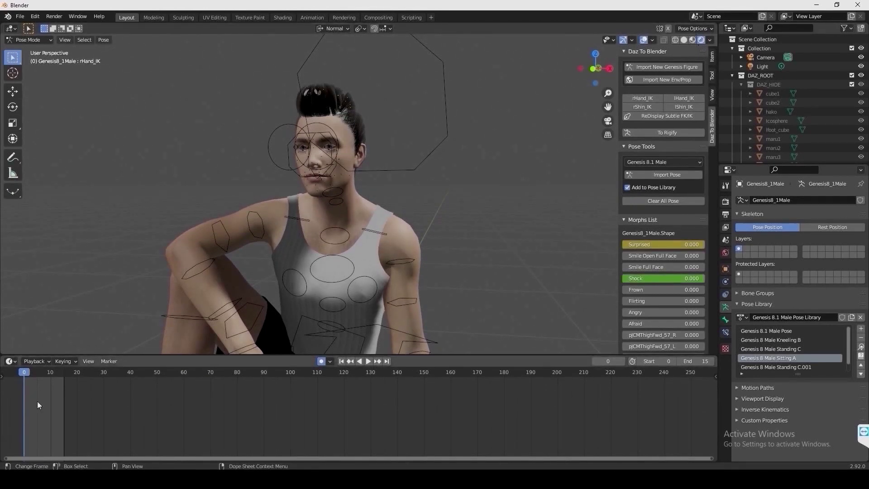
left_click_drag(54, 373, 63, 373)
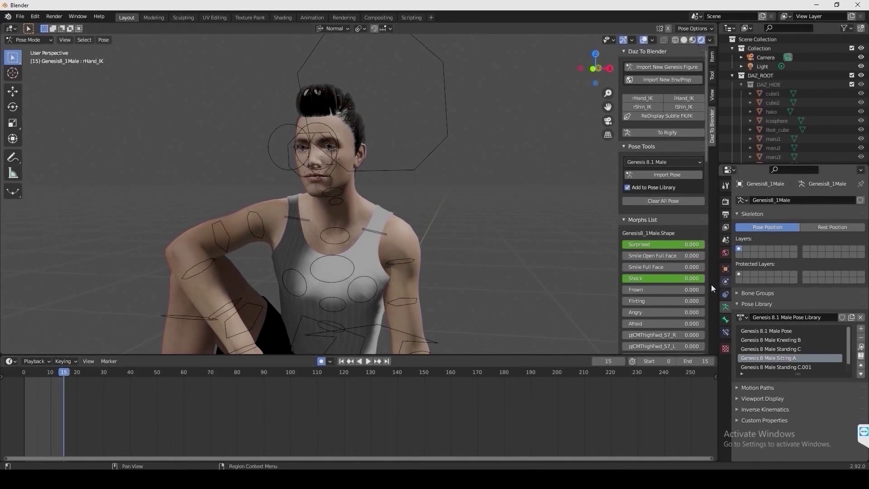
Step: Key Shock at 0.6 and Surprised at 0.4 on frame 15, then play from frame 1
left_click(683, 279)
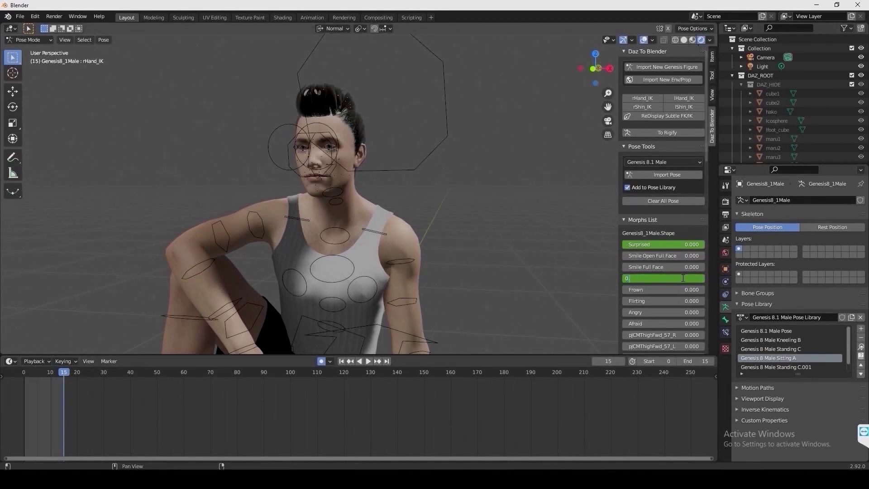
type("0.6")
key("Return")
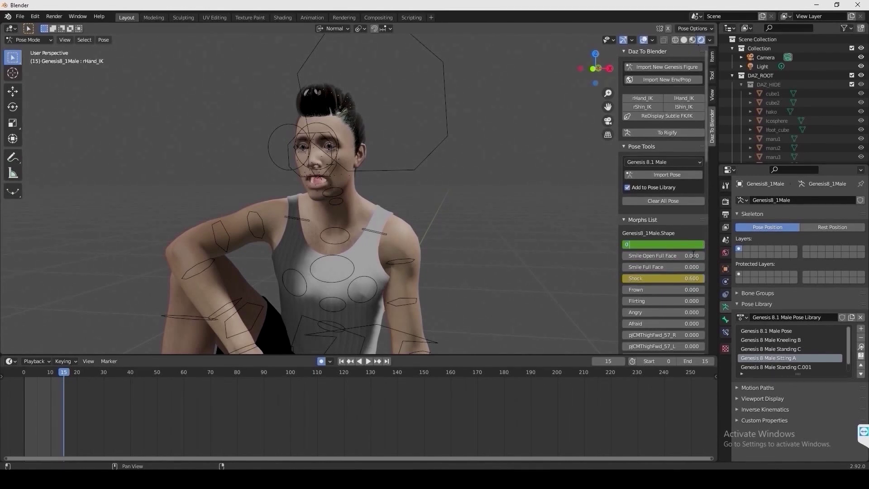
key("Return")
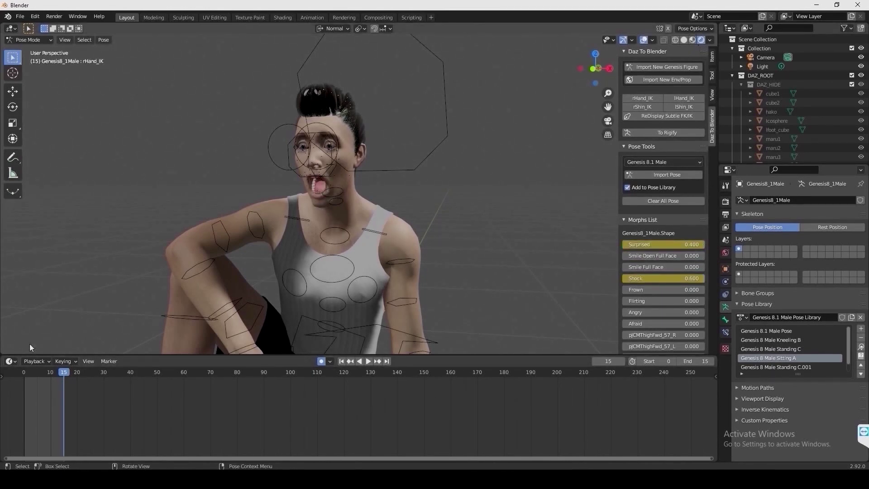
left_click(26, 373)
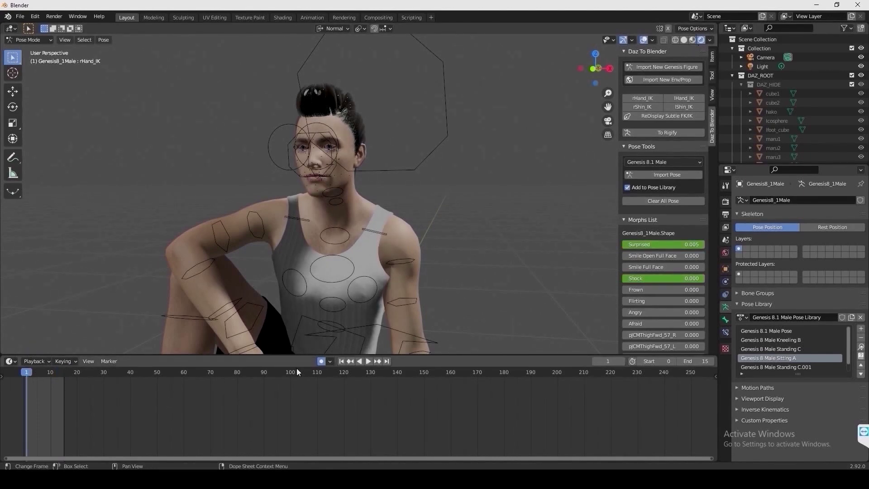
left_click(367, 362)
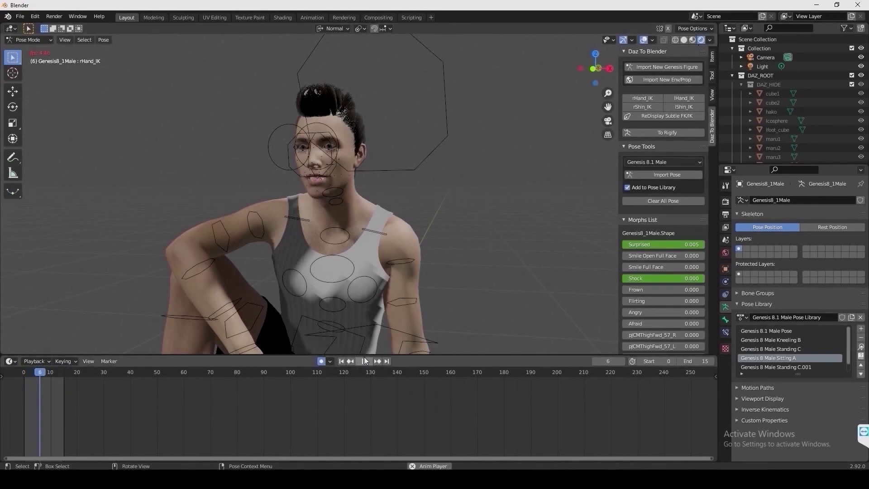
Step: Pause playback, change the playback sync from Play Every Frame to Frame Dropping, and resume playing
left_click(366, 361)
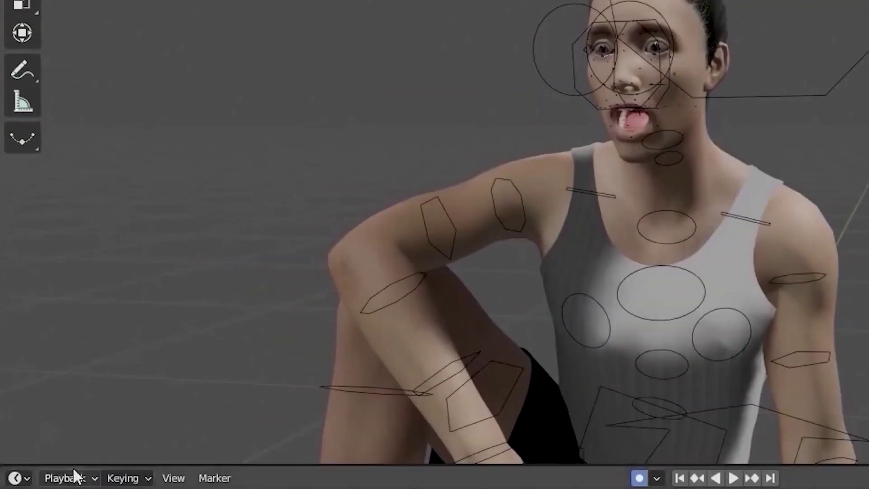
left_click(42, 361)
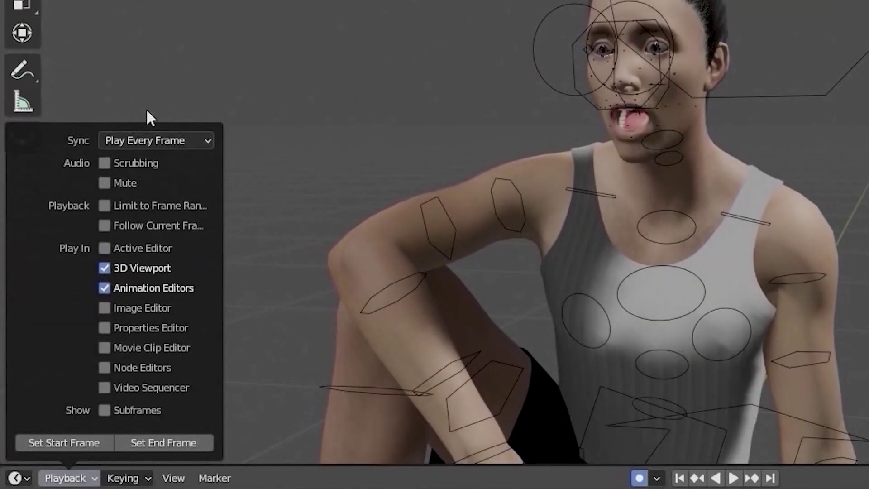
left_click(156, 140)
left_click(161, 181)
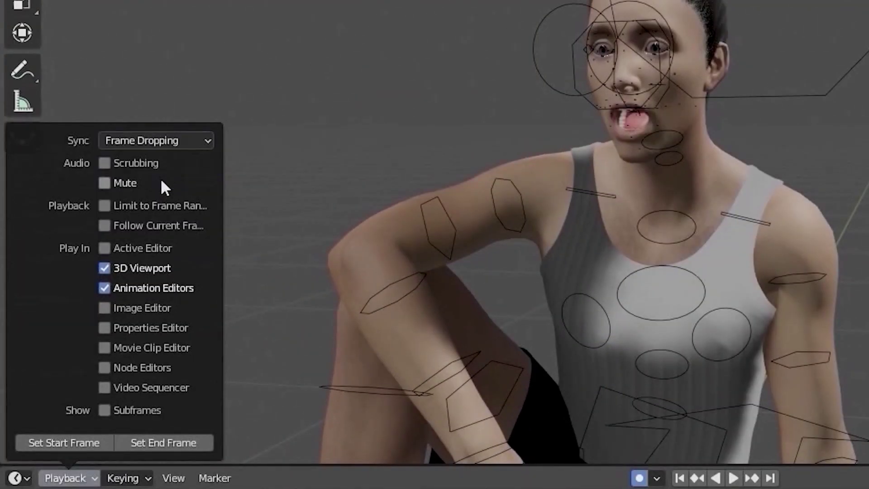
left_click(736, 477)
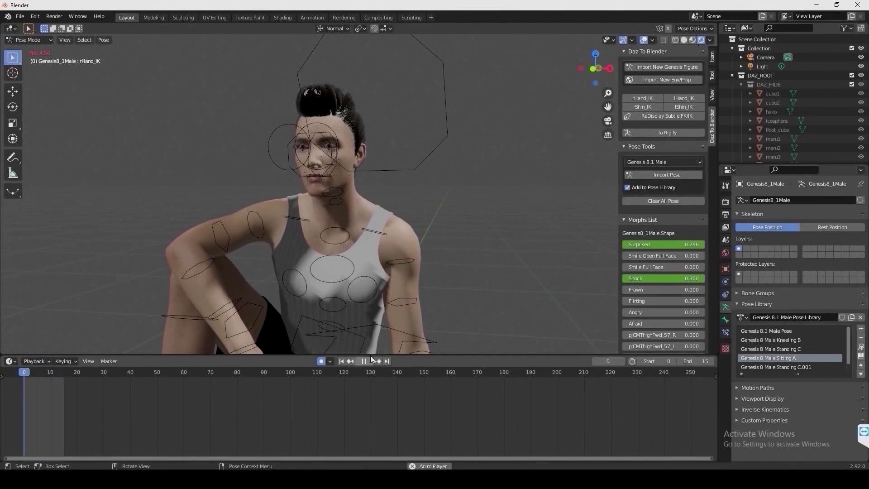
Step: Re-enter the Shock morph value while the animation is playing
scroll(354, 163, "up", 4)
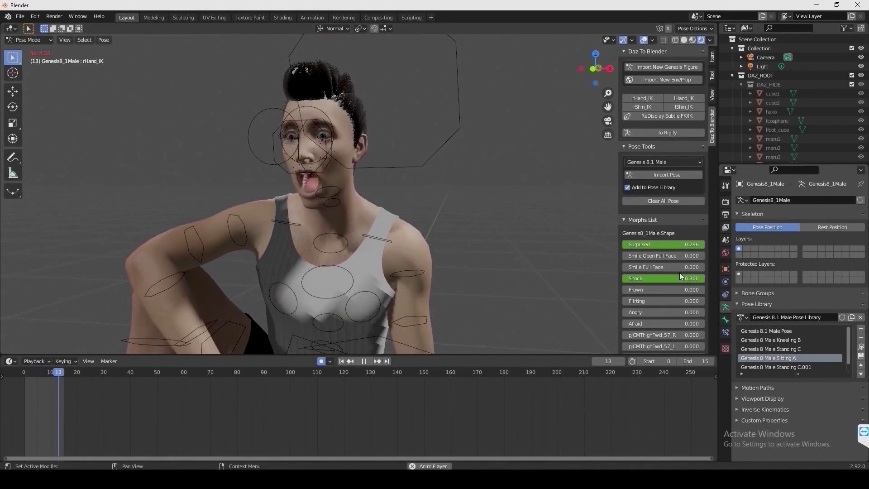
left_click(680, 273)
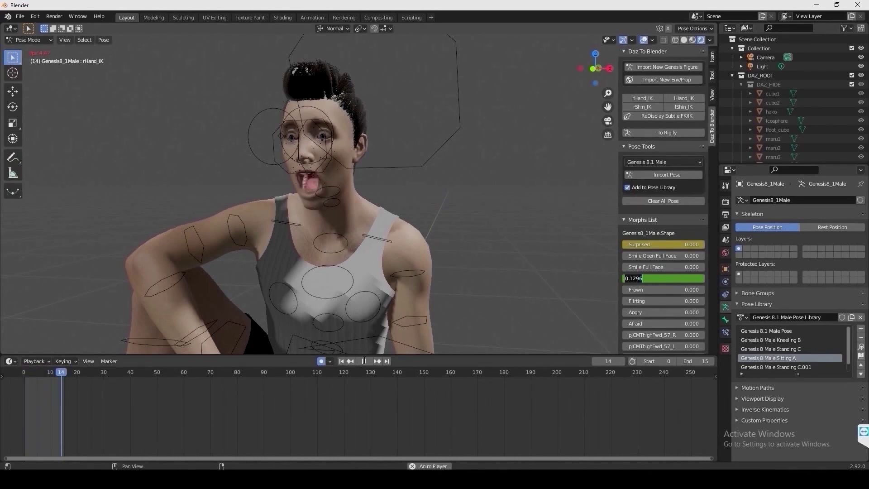
key("Return")
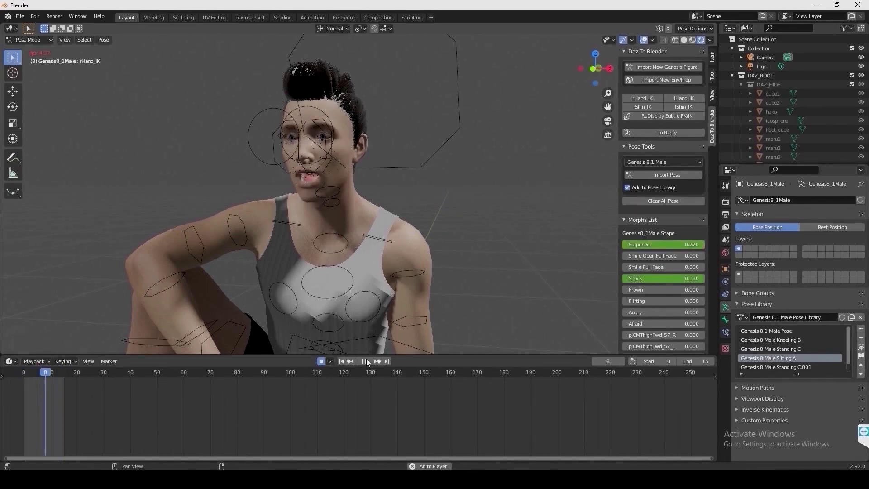
Step: Stop playback on frame 14 and frame the whole seated figure, legs and feet included
left_click(364, 360)
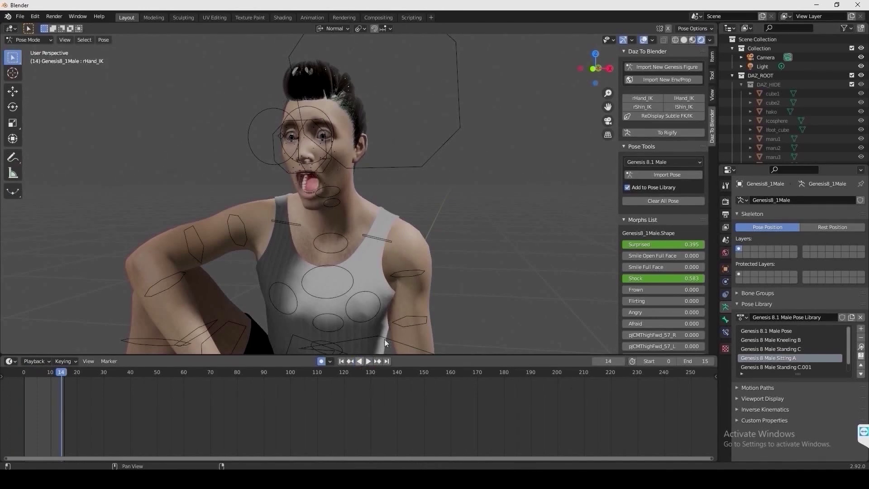
scroll(397, 258, "down", 3)
scroll(444, 308, "up", 2)
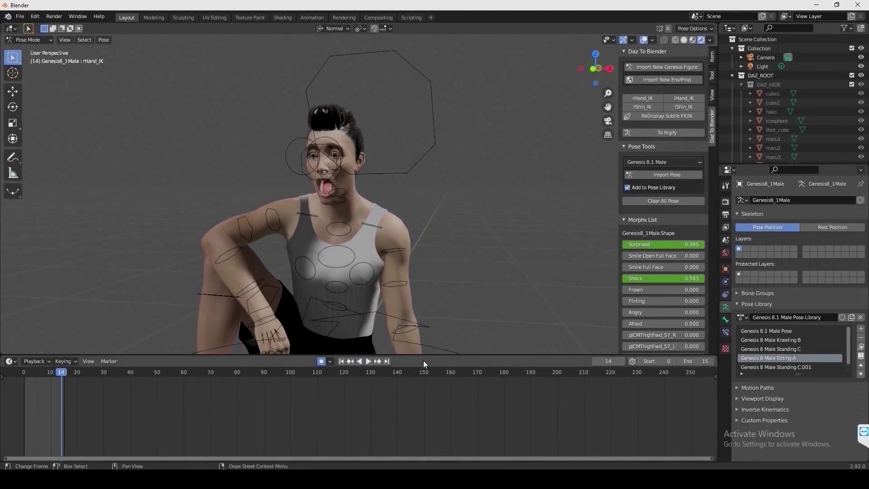
middle_click_drag(448, 285, 528, 194, "shift")
scroll(527, 199, "down", 3)
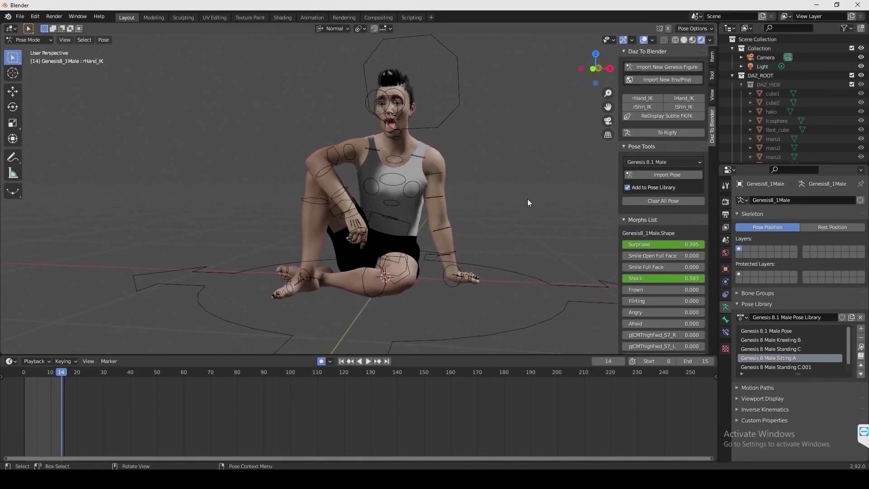